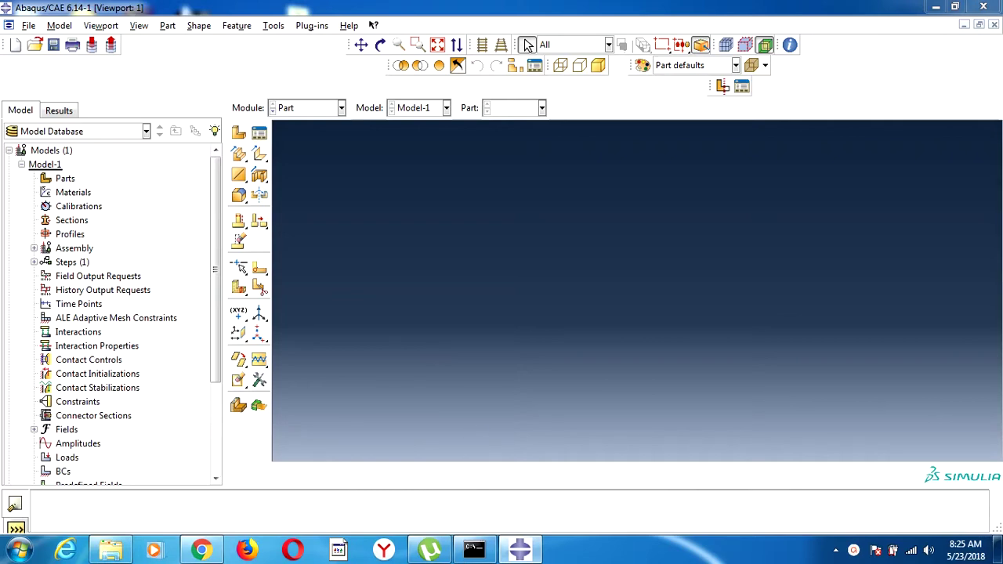
Step: Bring the Chrome window with the YouTube channel page in front of Abaqus/CAE
{"action": "left_click", "coordinate": [212, 551]}
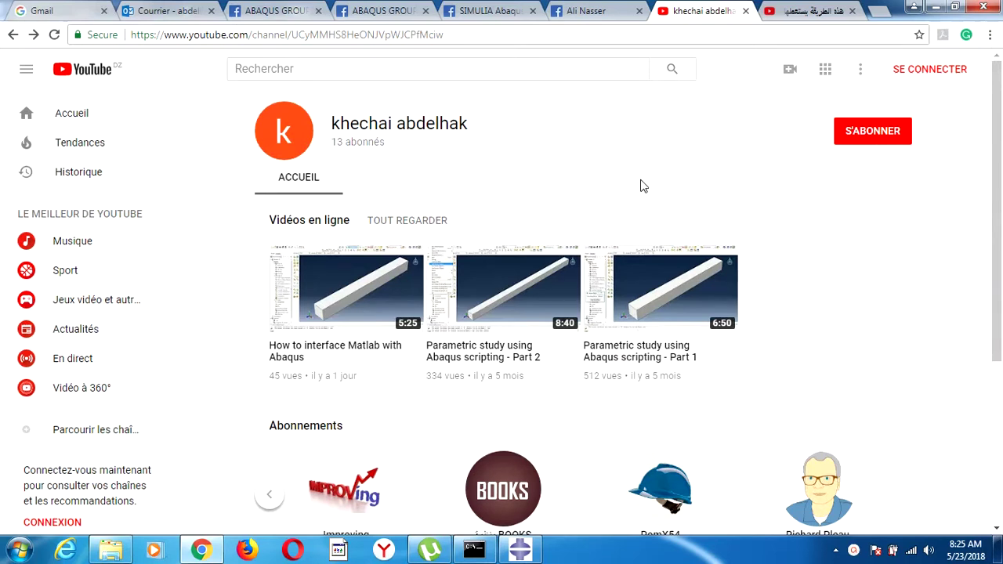
Step: Minimize Chrome to return to the empty Model-1 in Abaqus/CAE
{"action": "left_click", "coordinate": [936, 6]}
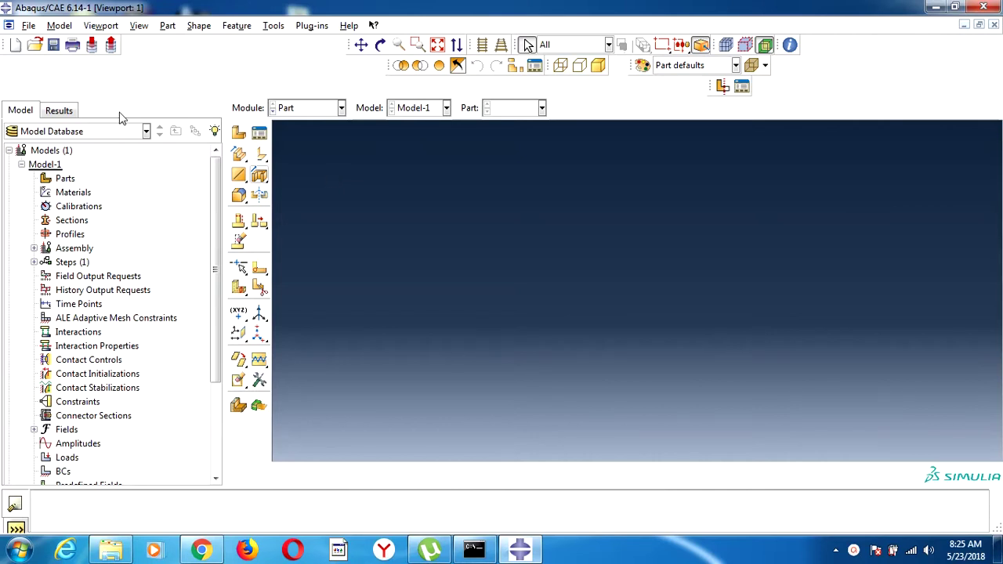
Step: Set the work directory to Desktop\Abaqus scrpting instead of C:\Temp
{"action": "left_click", "coordinate": [28, 26]}
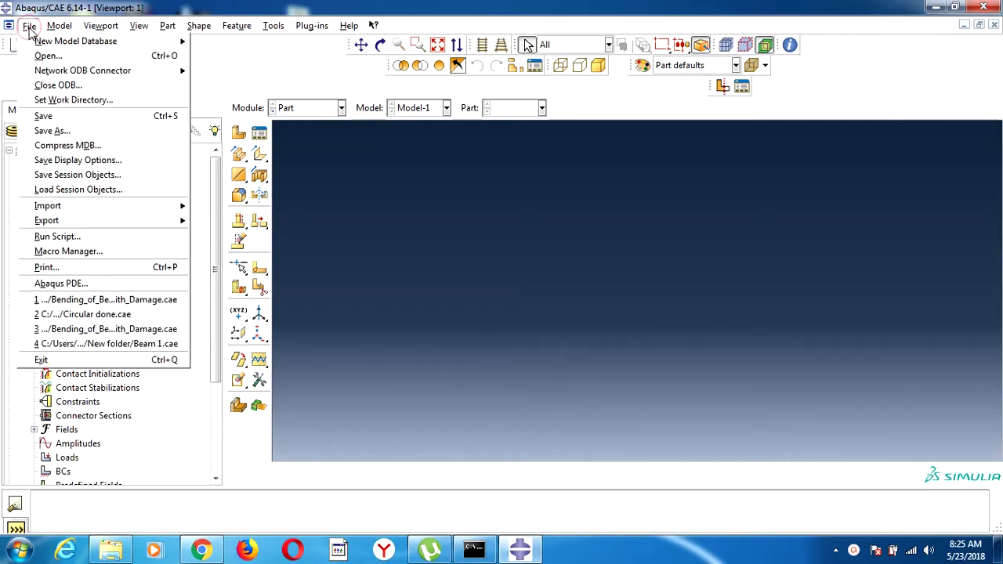
{"action": "left_click", "coordinate": [69, 101]}
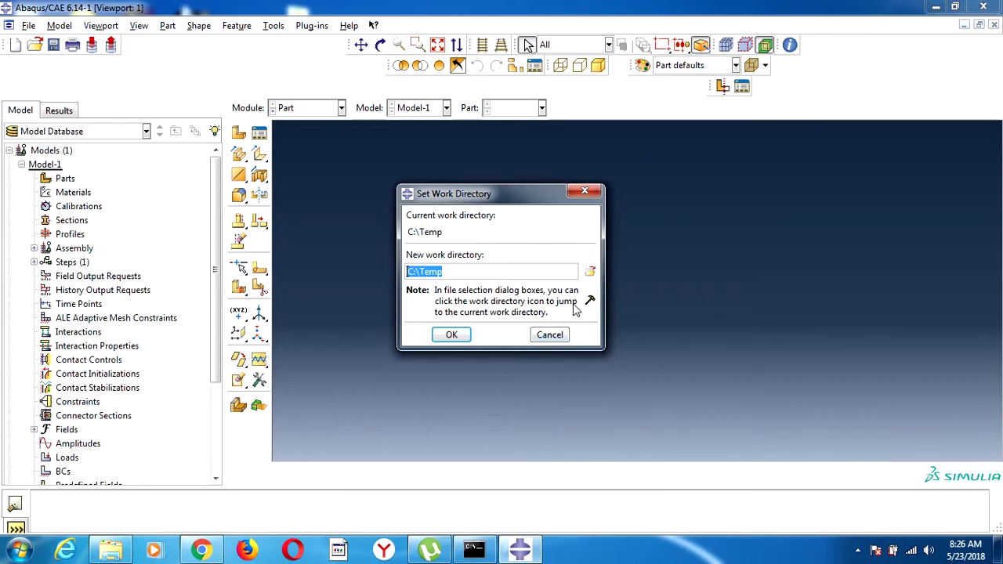
{"action": "left_click", "coordinate": [589, 271]}
{"action": "left_click", "coordinate": [420, 181]}
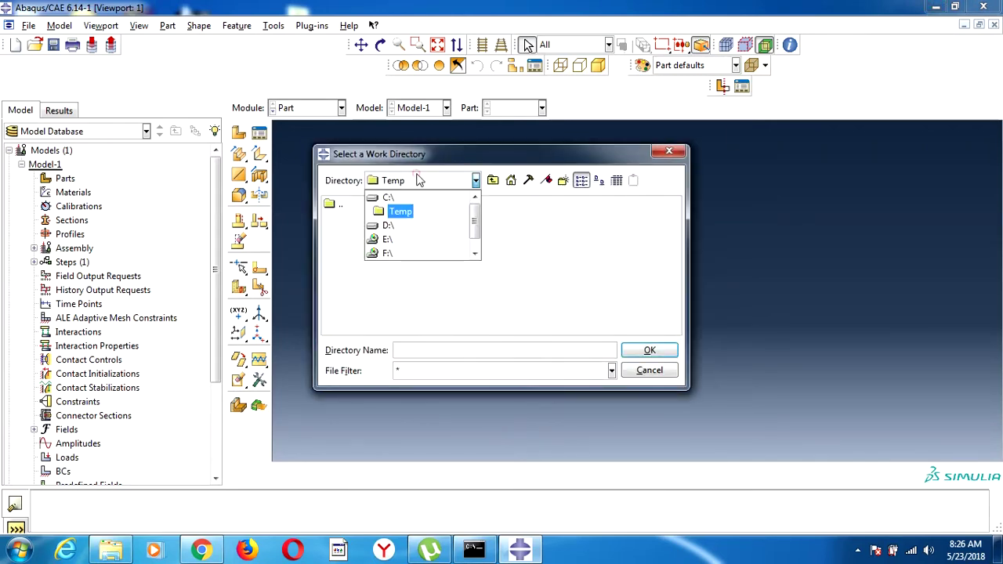
{"action": "left_click", "coordinate": [497, 183]}
{"action": "left_click", "coordinate": [511, 181]}
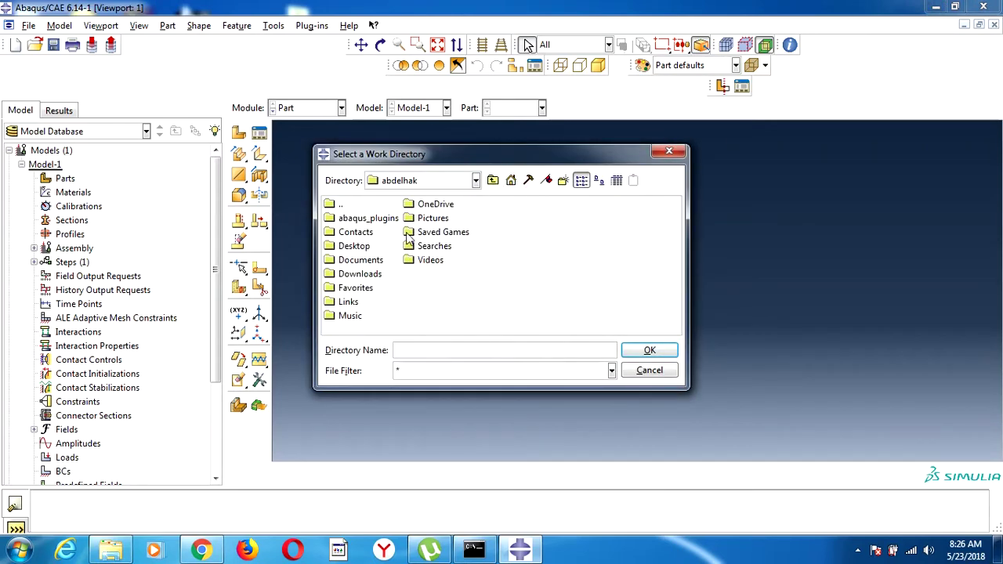
{"action": "left_click", "coordinate": [362, 248]}
{"action": "double_click", "coordinate": [363, 246]}
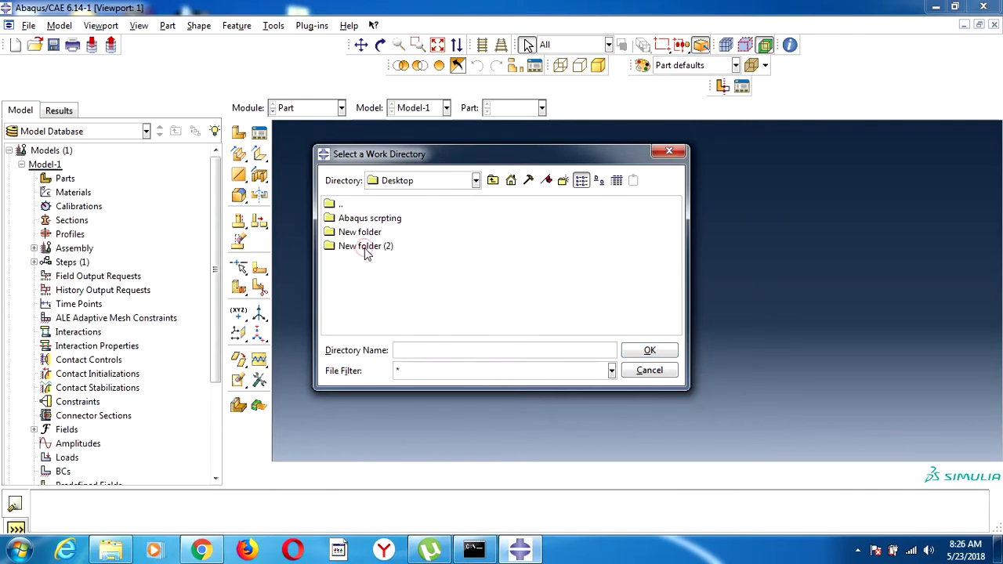
{"action": "left_click", "coordinate": [371, 219]}
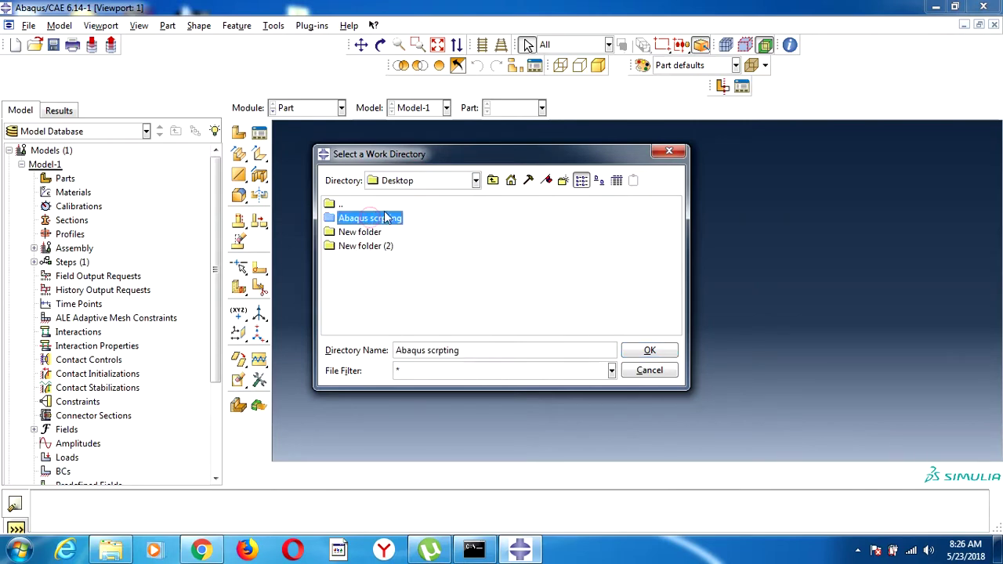
{"action": "left_click", "coordinate": [665, 349]}
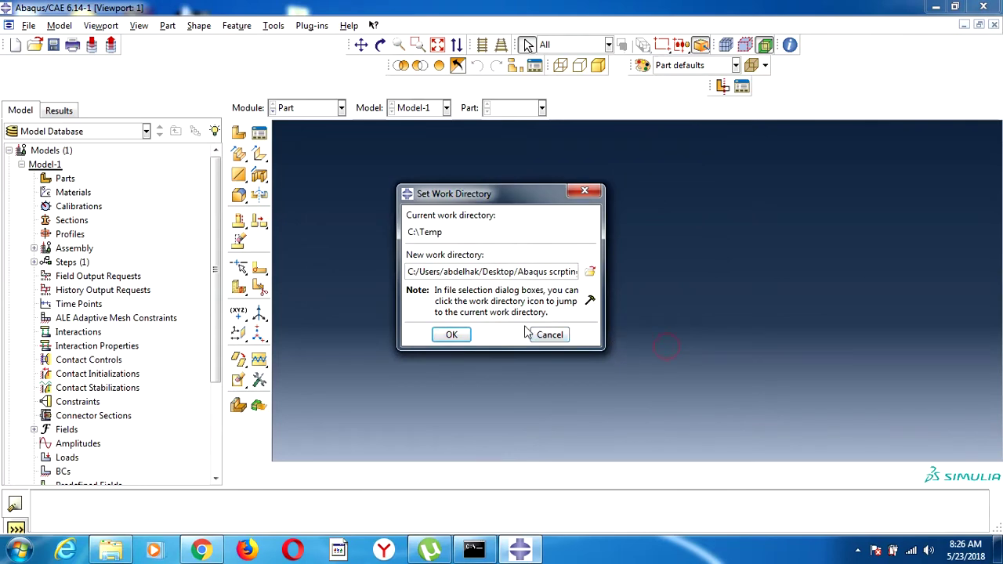
{"action": "left_click", "coordinate": [452, 334]}
Step: Minimize Abaqus/CAE and open the empty Abaqus scrpting folder on the desktop
{"action": "left_click", "coordinate": [936, 6]}
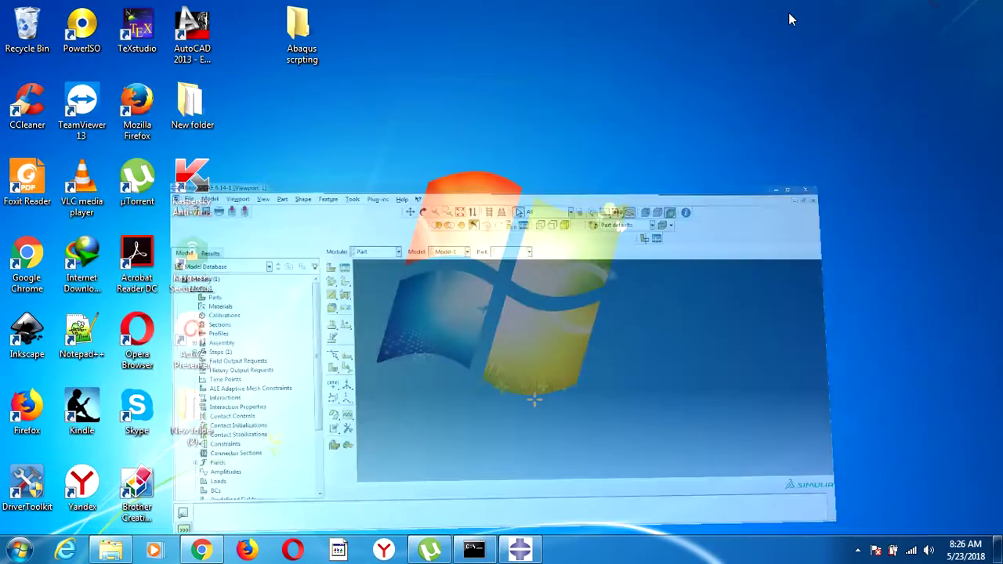
{"action": "double_click", "coordinate": [298, 32]}
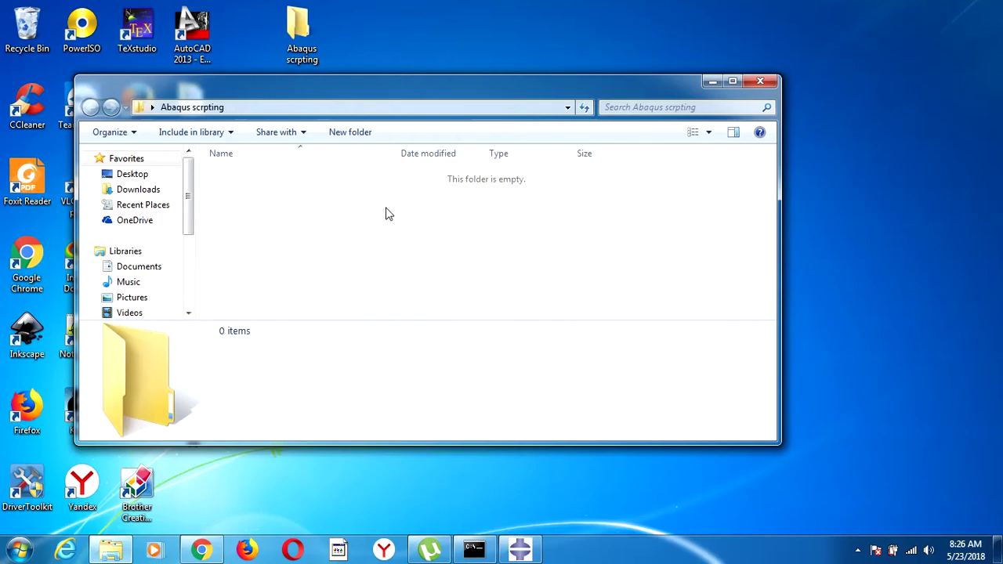
Step: Start recording macro Macro1 stored in the work directory, then dismiss the Macro Manager
{"action": "left_click", "coordinate": [520, 550]}
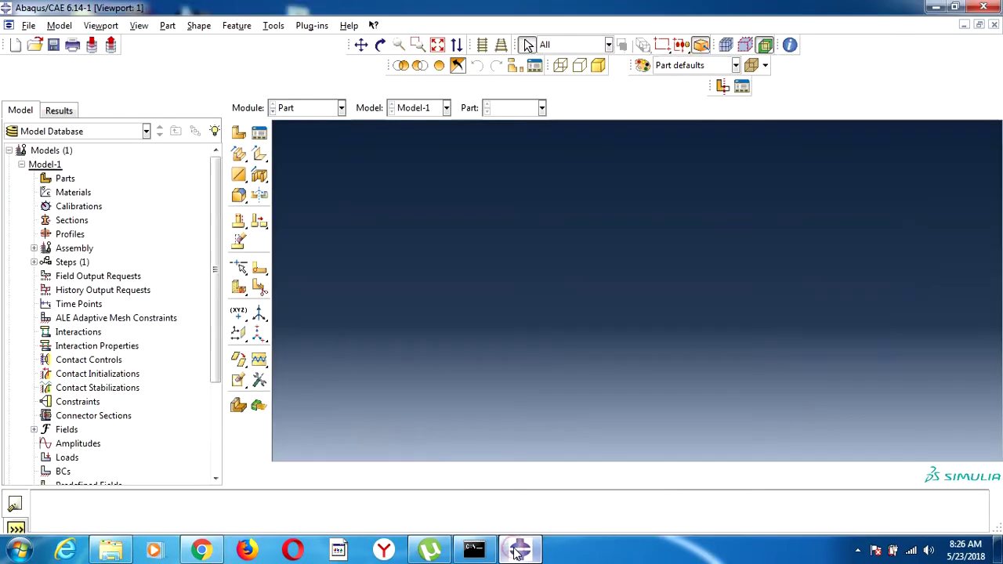
{"action": "left_click", "coordinate": [29, 26]}
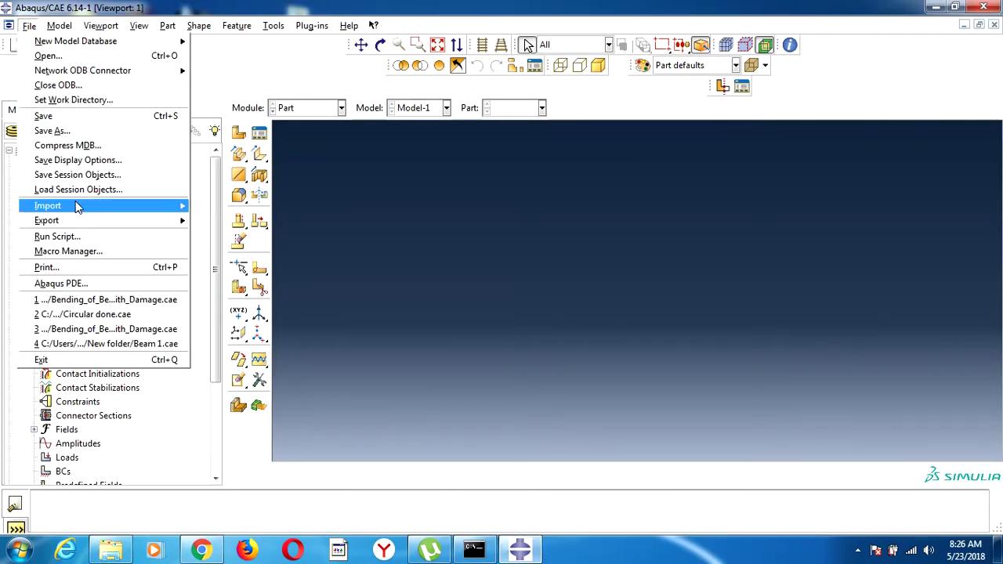
{"action": "left_click", "coordinate": [73, 252]}
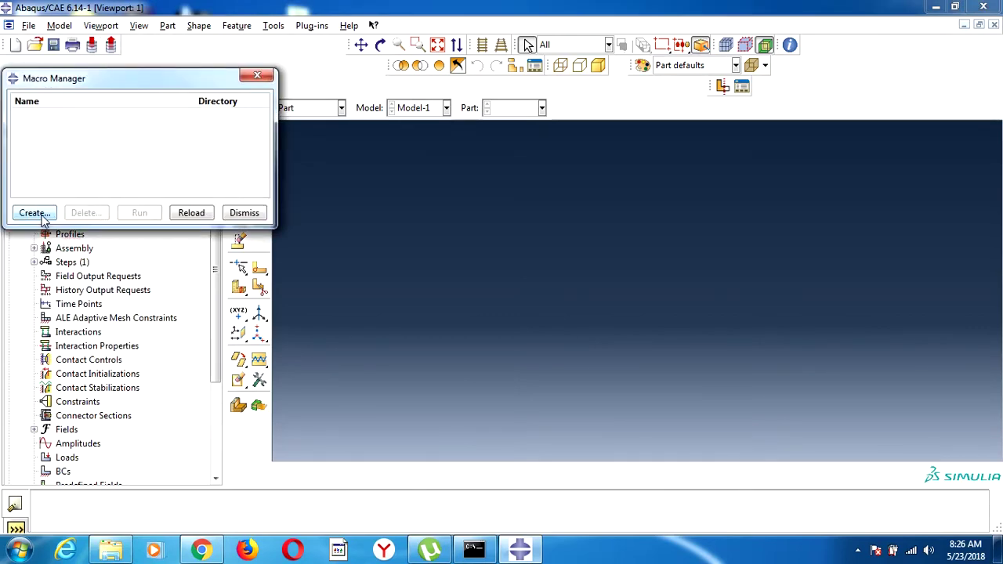
{"action": "left_click", "coordinate": [43, 218]}
{"action": "left_click", "coordinate": [104, 141]}
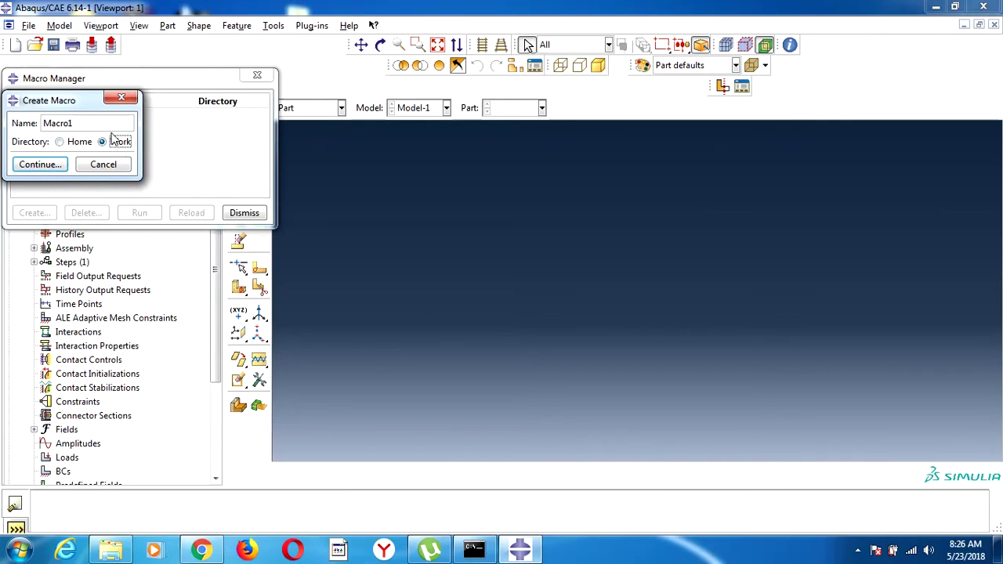
{"action": "left_click", "coordinate": [59, 168]}
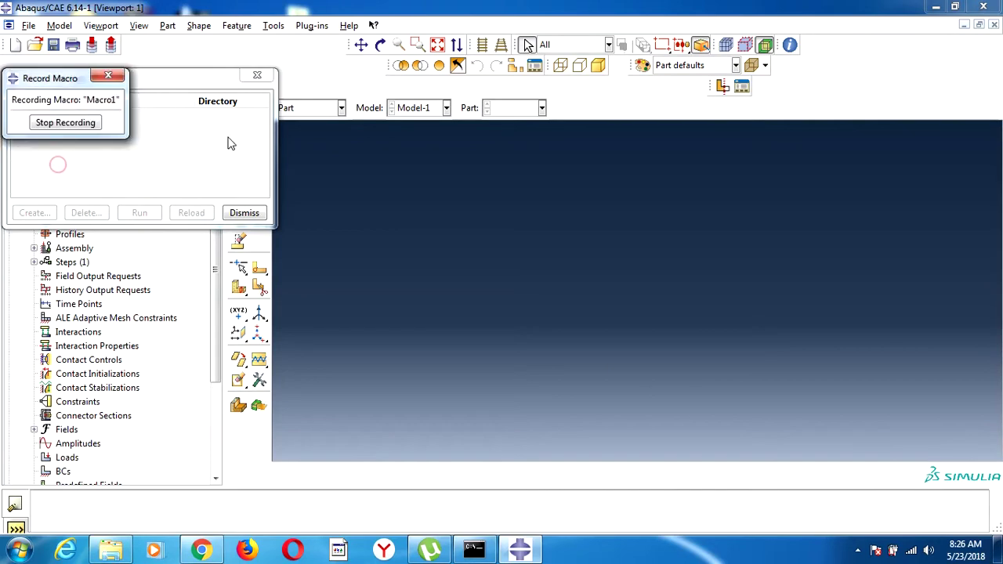
{"action": "left_click", "coordinate": [235, 214]}
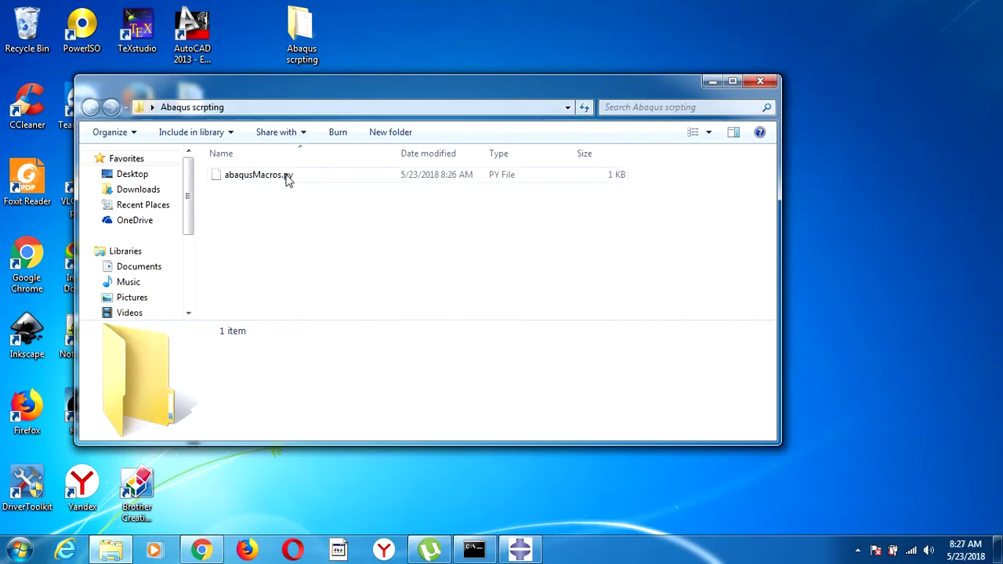
Step: Open abaqusMacros.py in Notepad++ from the Abaqus scrpting folder
{"action": "left_click", "coordinate": [287, 177]}
{"action": "right_click", "coordinate": [287, 177]}
{"action": "left_click", "coordinate": [329, 199]}
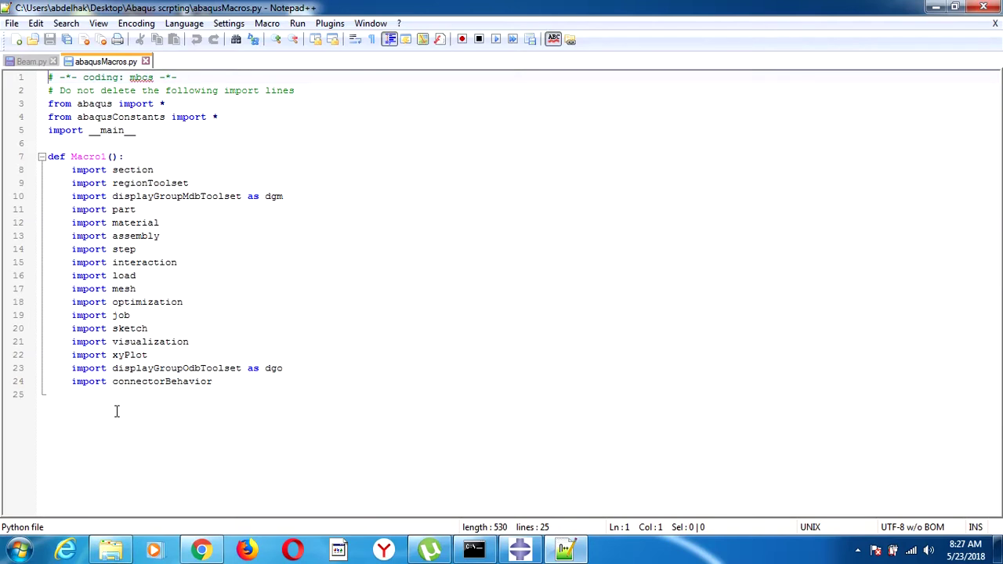
Step: Close Beam.py without saving and return to Abaqus/CAE
{"action": "left_click", "coordinate": [54, 61]}
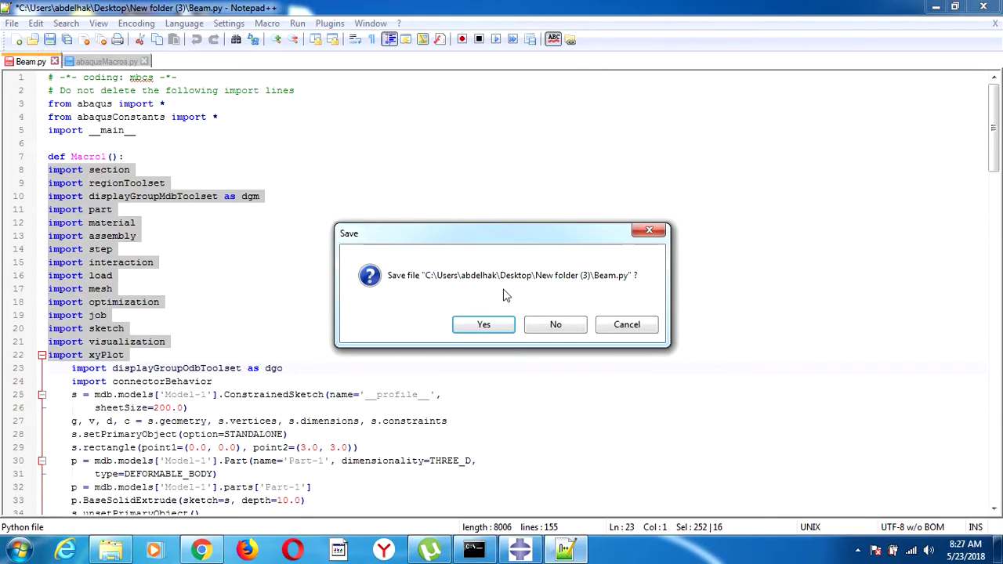
{"action": "left_click", "coordinate": [553, 325]}
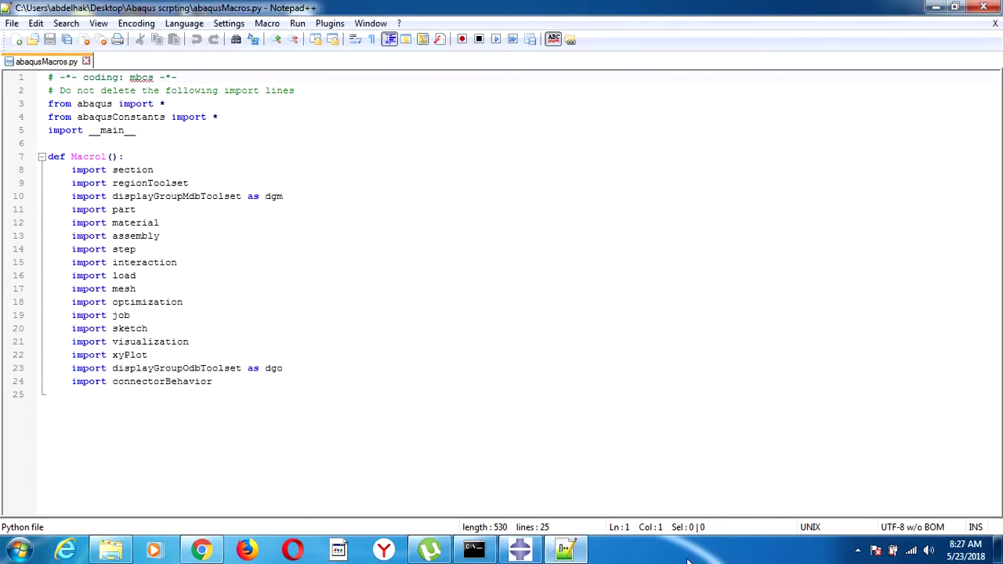
{"action": "left_click", "coordinate": [520, 549]}
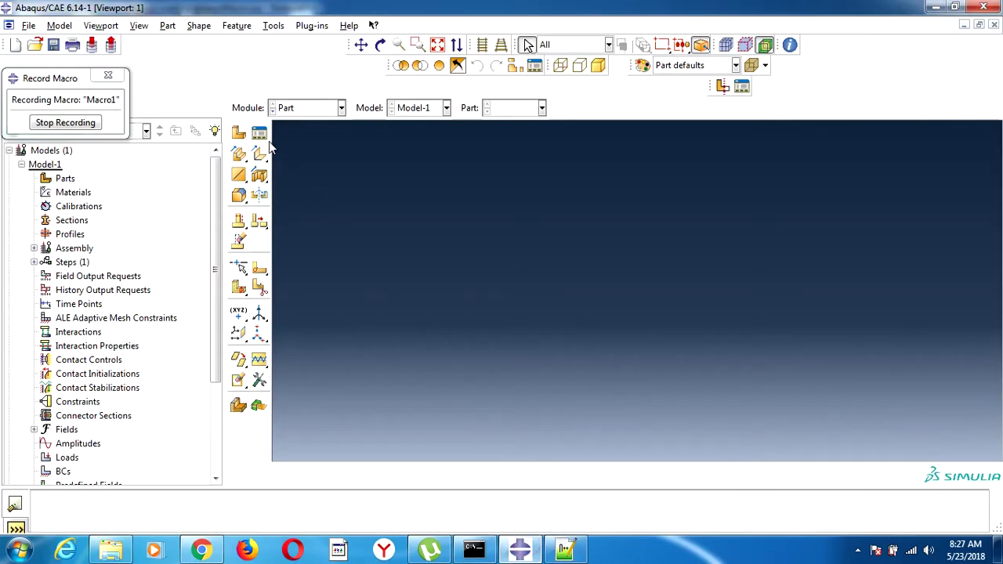
Step: Create Part-1 as a 3D deformable solid extrusion
{"action": "left_click", "coordinate": [259, 133]}
{"action": "left_click", "coordinate": [325, 107]}
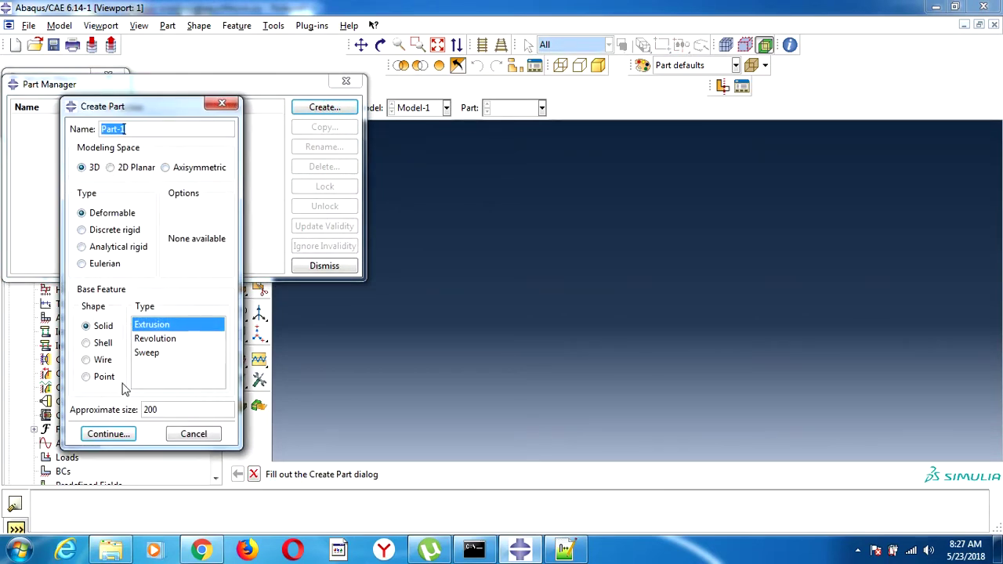
{"action": "left_click", "coordinate": [109, 436]}
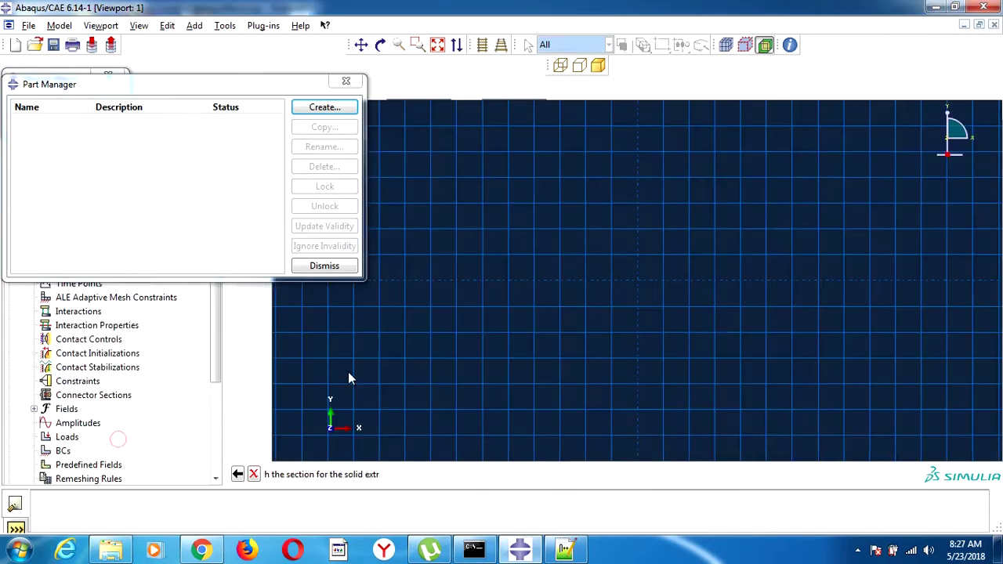
{"action": "left_click", "coordinate": [325, 267]}
Step: Sketch a rectangle from 0,0 to 1,1 and extrude it to depth 10
{"action": "left_click", "coordinate": [259, 134]}
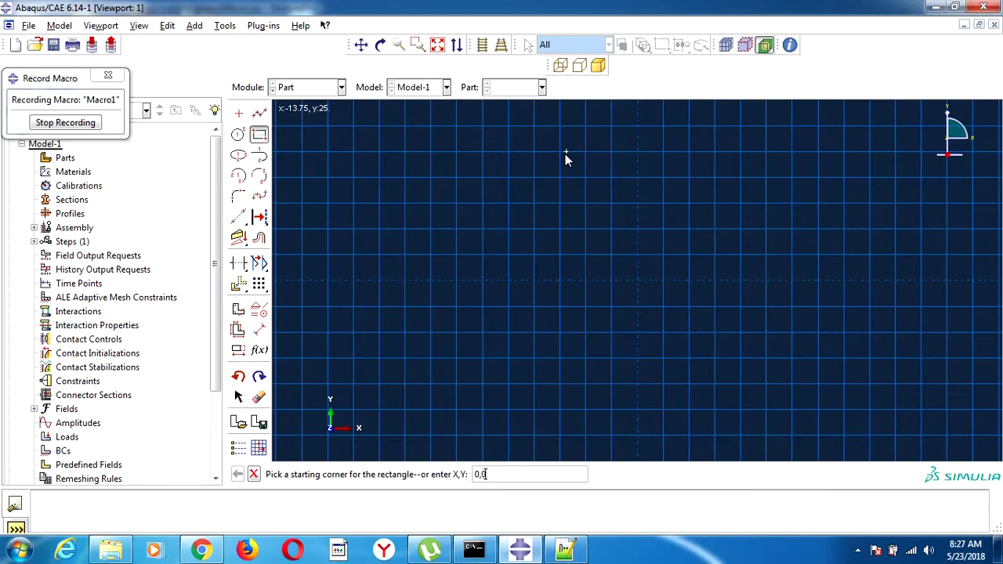
{"action": "type", "text": "0,0"}
{"action": "key", "text": "Return"}
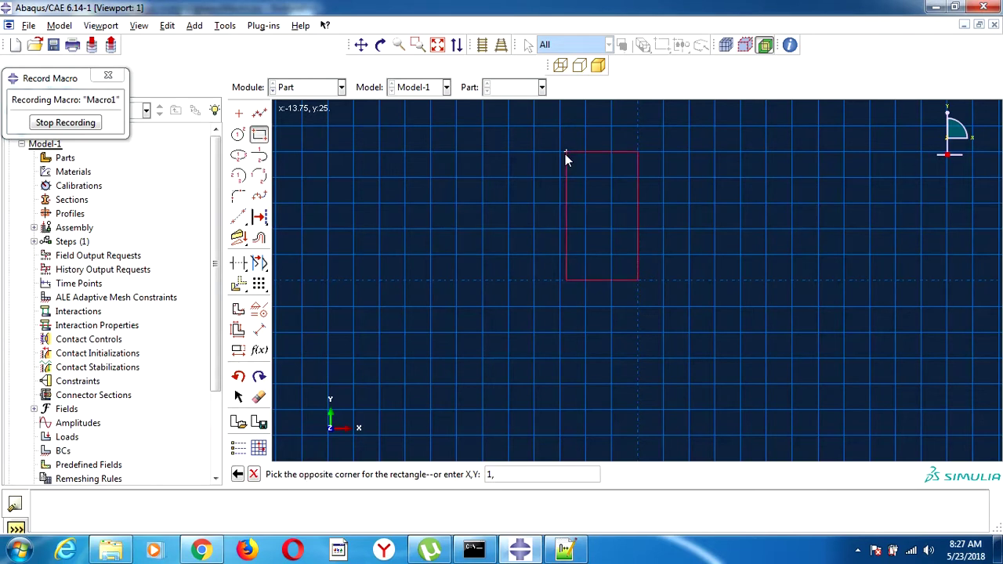
{"action": "key", "text": "Return"}
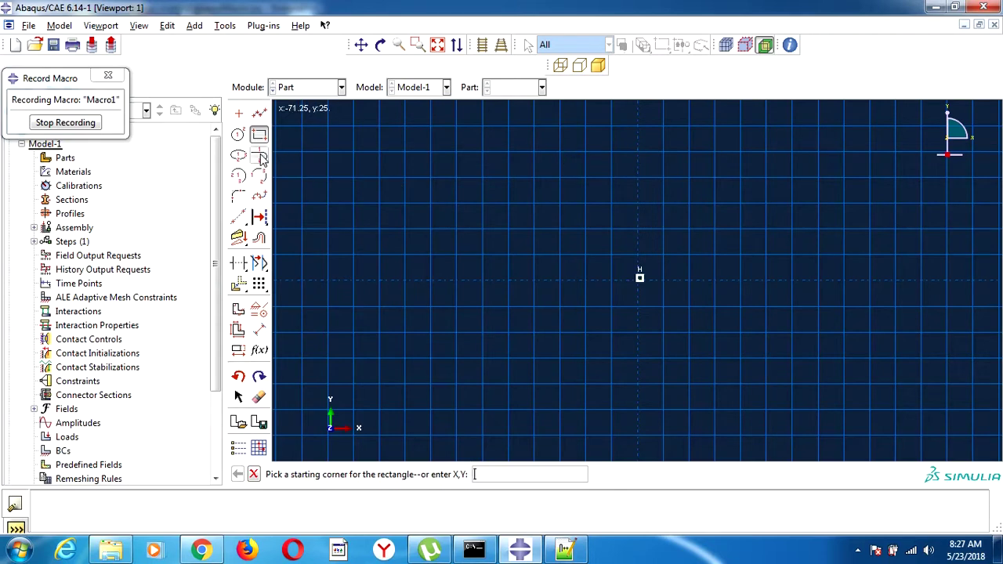
{"action": "key", "text": "Escape"}
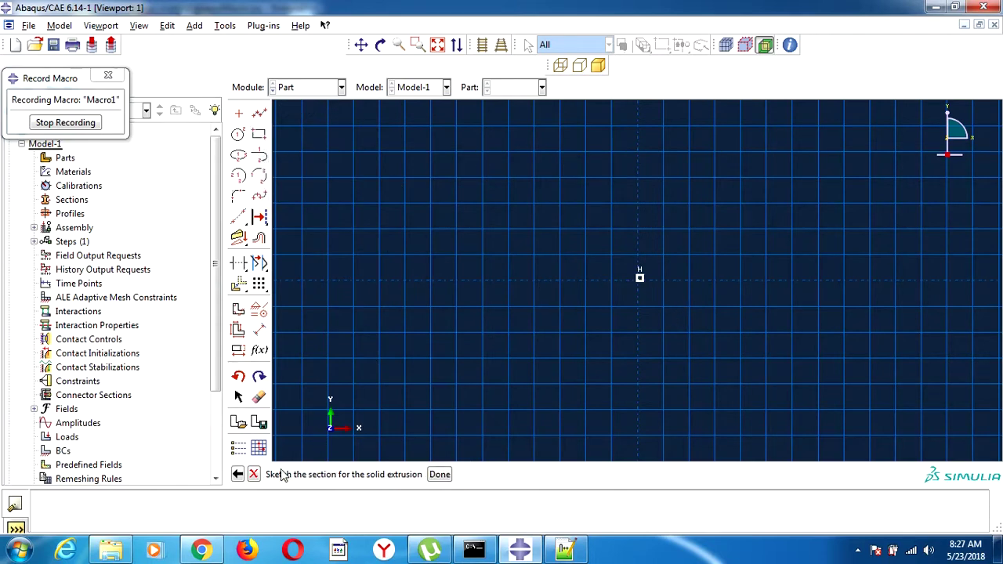
{"action": "left_click", "coordinate": [437, 474]}
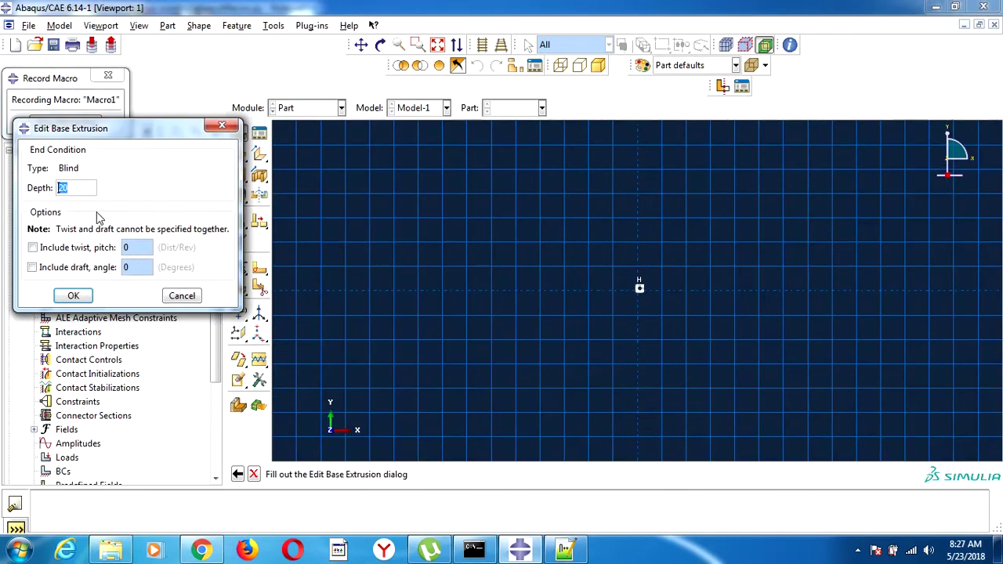
{"action": "type", "text": "10"}
{"action": "key", "text": "Return"}
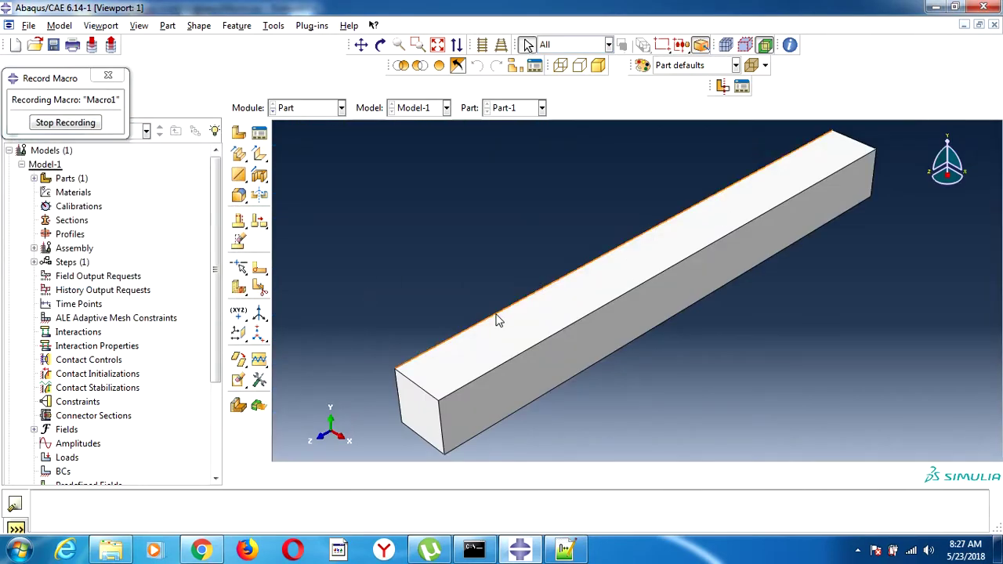
Step: Close the stale Notepad++ copy and reopen abaqusMacros.py with Edit with Notepad++
{"action": "left_click", "coordinate": [565, 548]}
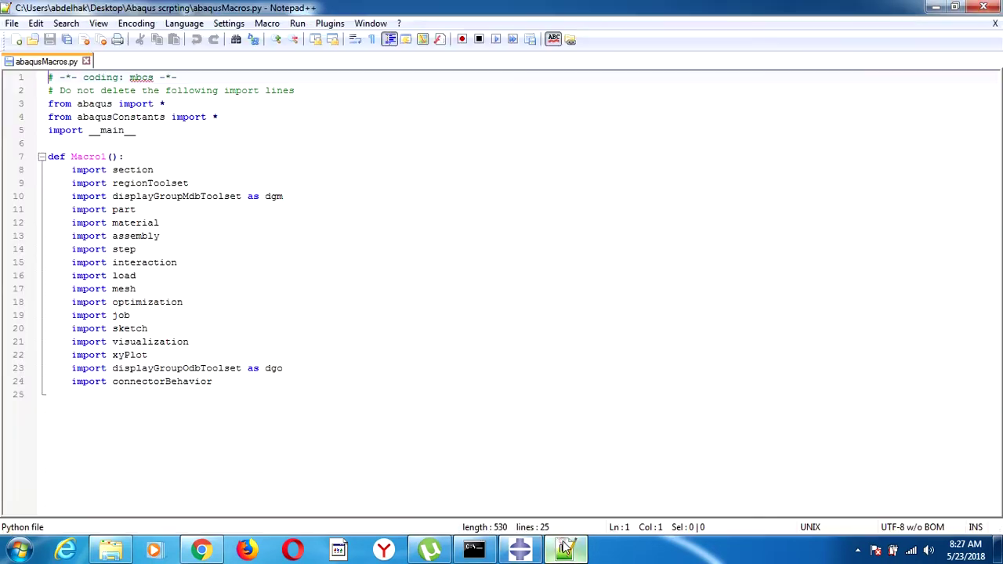
{"action": "left_click", "coordinate": [994, 23]}
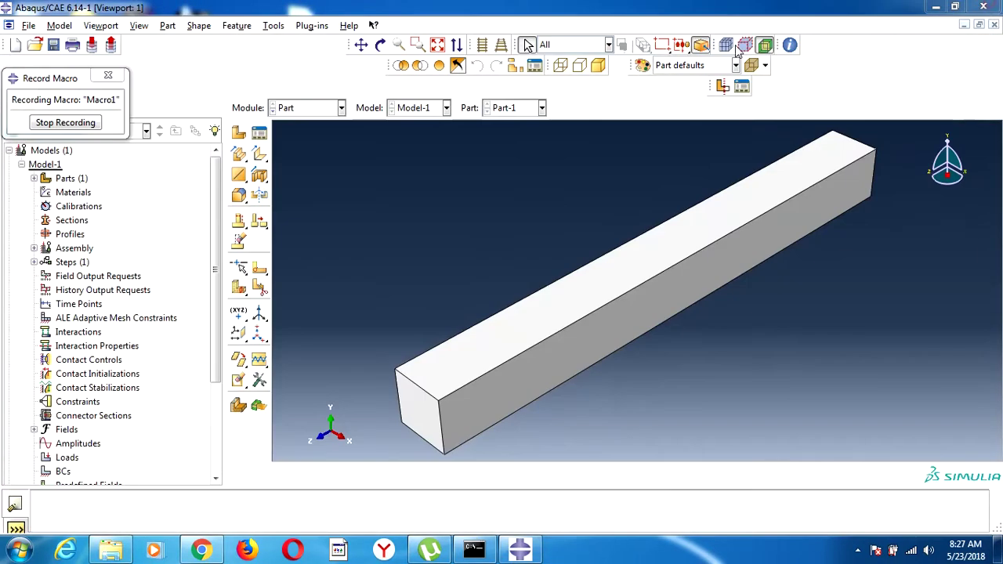
{"action": "left_click", "coordinate": [983, 7]}
{"action": "left_click", "coordinate": [936, 7]}
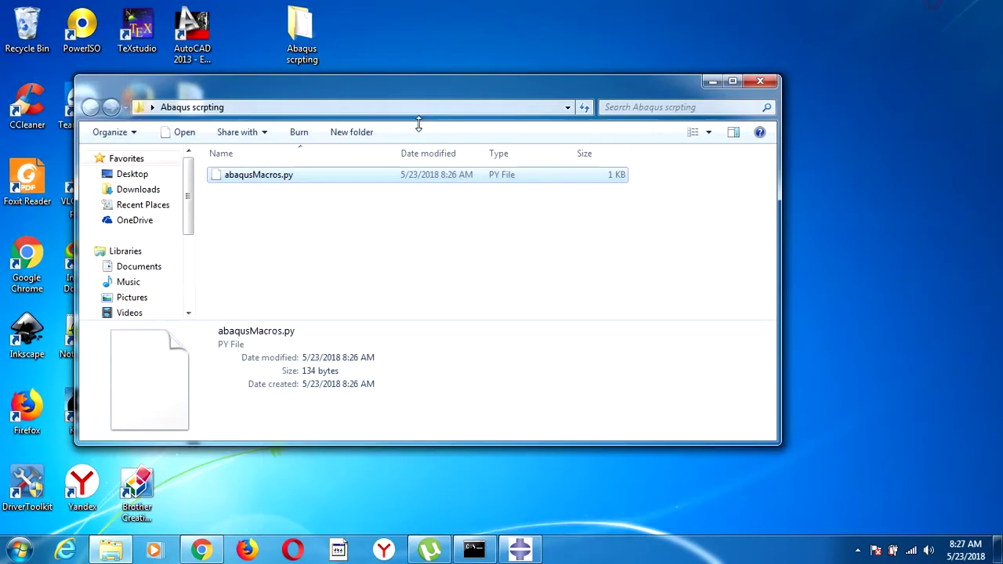
{"action": "right_click", "coordinate": [321, 177]}
{"action": "left_click", "coordinate": [349, 202]}
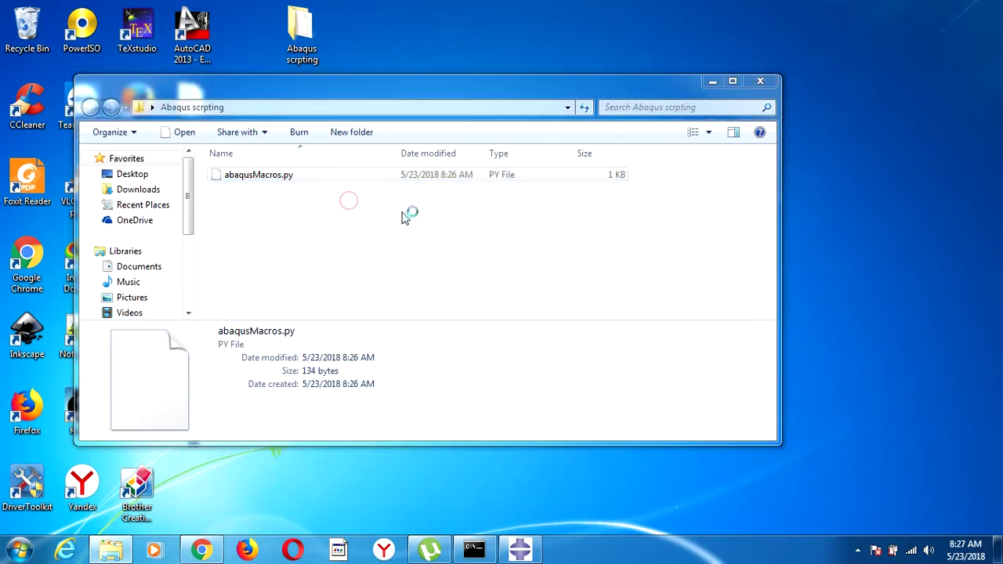
Step: Highlight depth=10.0 on line 33, then close Notepad++ and return to Abaqus/CAE
{"action": "scroll", "coordinate": [328, 262], "scroll_direction": "down", "scroll_amount": 2}
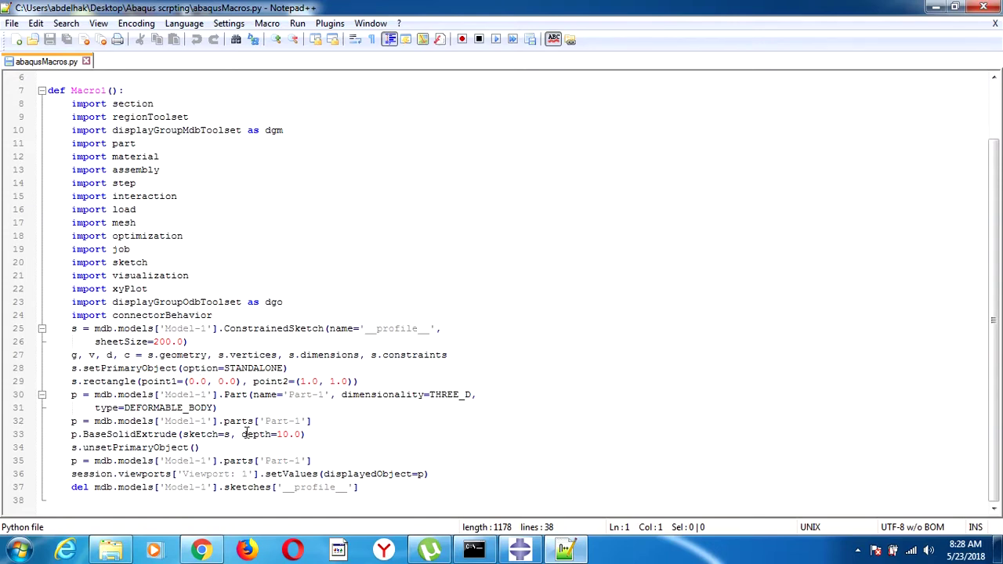
{"action": "left_click_drag", "start_coordinate": [242, 434], "coordinate": [304, 434]}
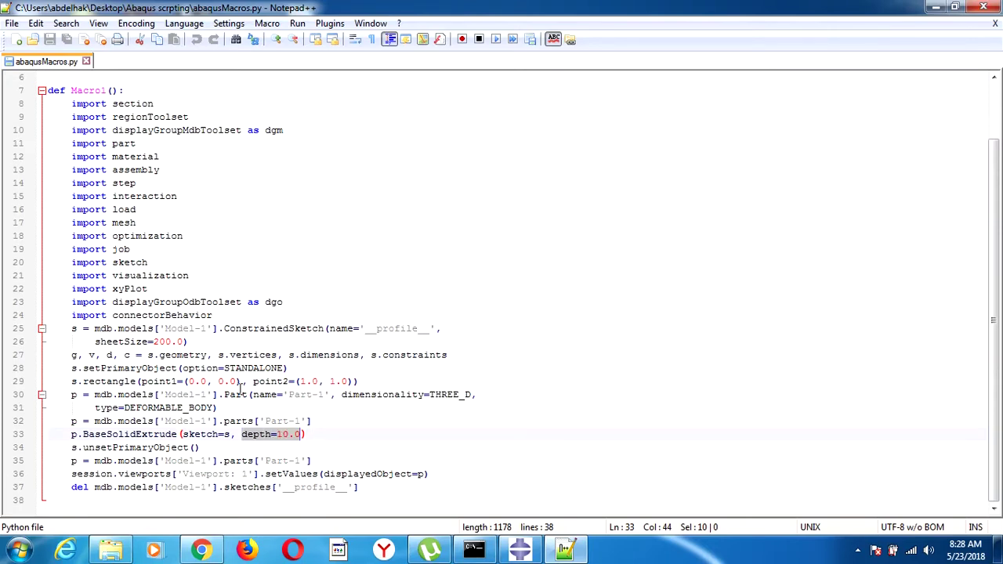
{"action": "left_click", "coordinate": [564, 549]}
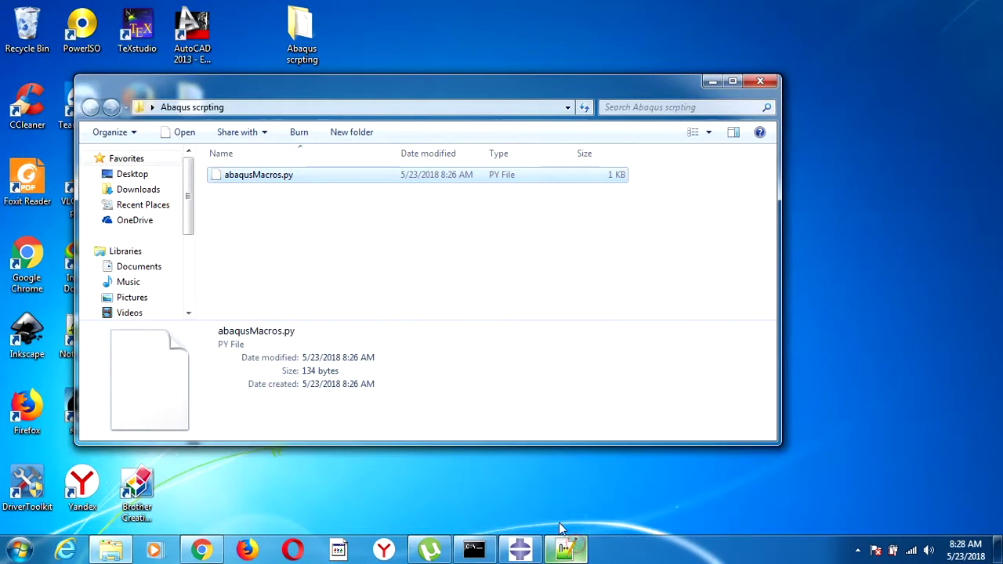
{"action": "left_click", "coordinate": [564, 549]}
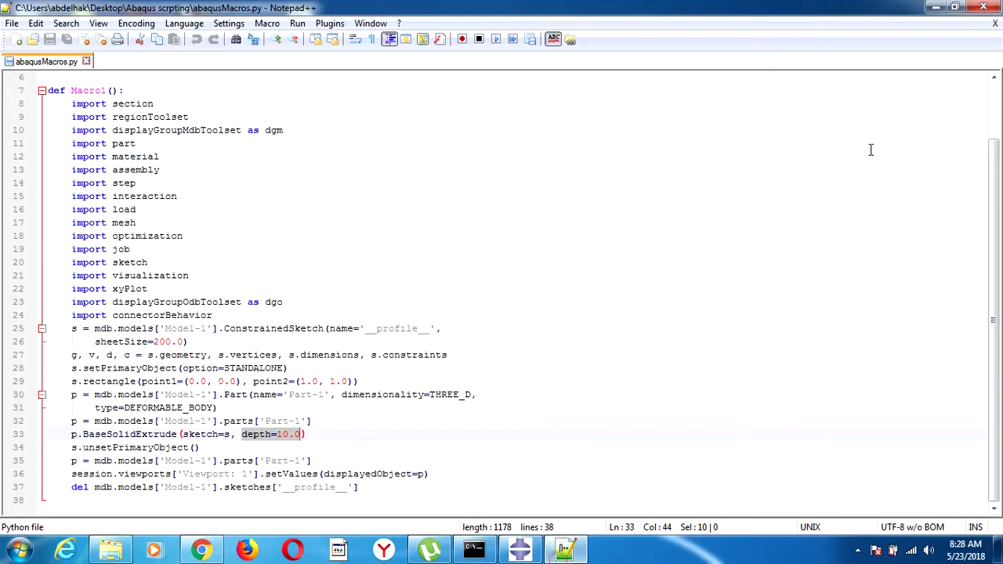
{"action": "left_click", "coordinate": [995, 23]}
{"action": "left_click", "coordinate": [984, 7]}
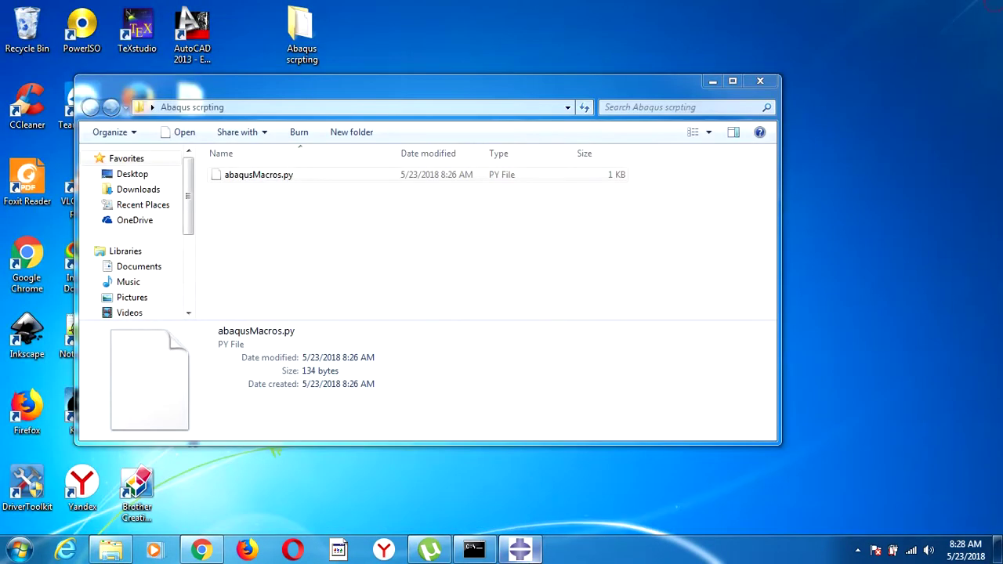
{"action": "left_click", "coordinate": [520, 549]}
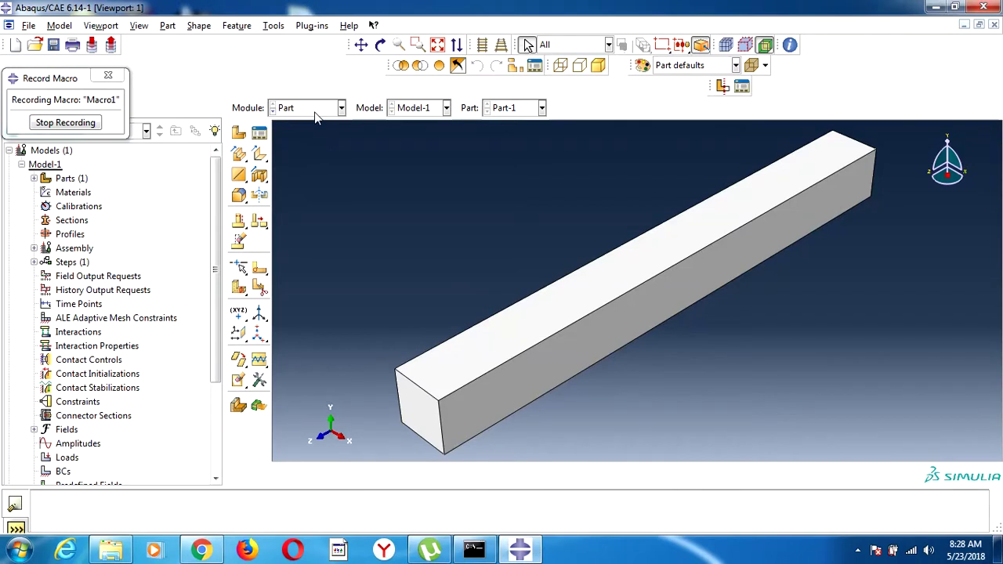
Step: Switch to the Property module and start a new material in the Material Manager
{"action": "left_click", "coordinate": [315, 113]}
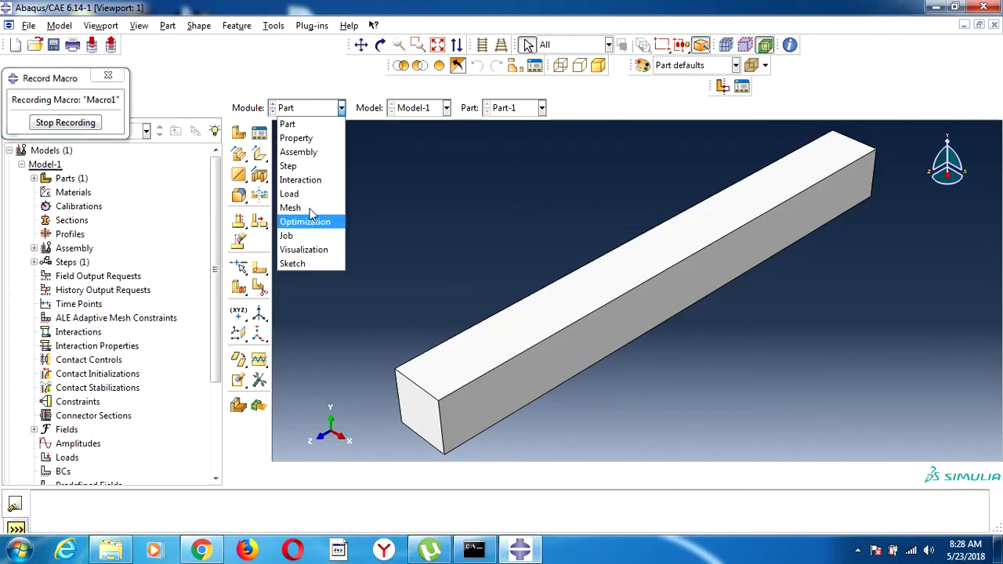
{"action": "left_click", "coordinate": [317, 139]}
{"action": "left_click", "coordinate": [259, 134]}
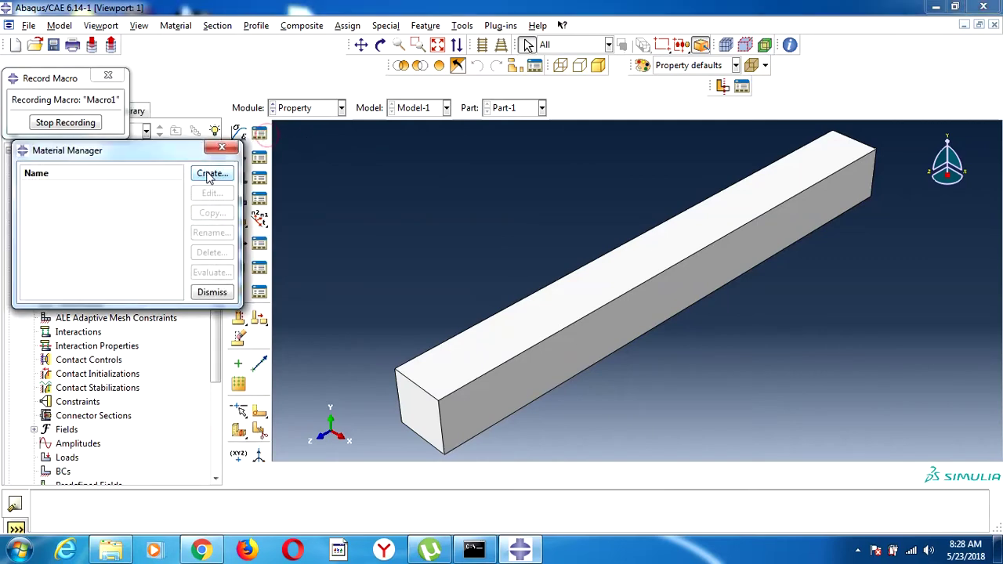
{"action": "left_click", "coordinate": [210, 174]}
Step: Give Material-1 elastic behaviour with Young's modulus 210000 and Poisson's ratio 0.3
{"action": "left_click", "coordinate": [92, 203]}
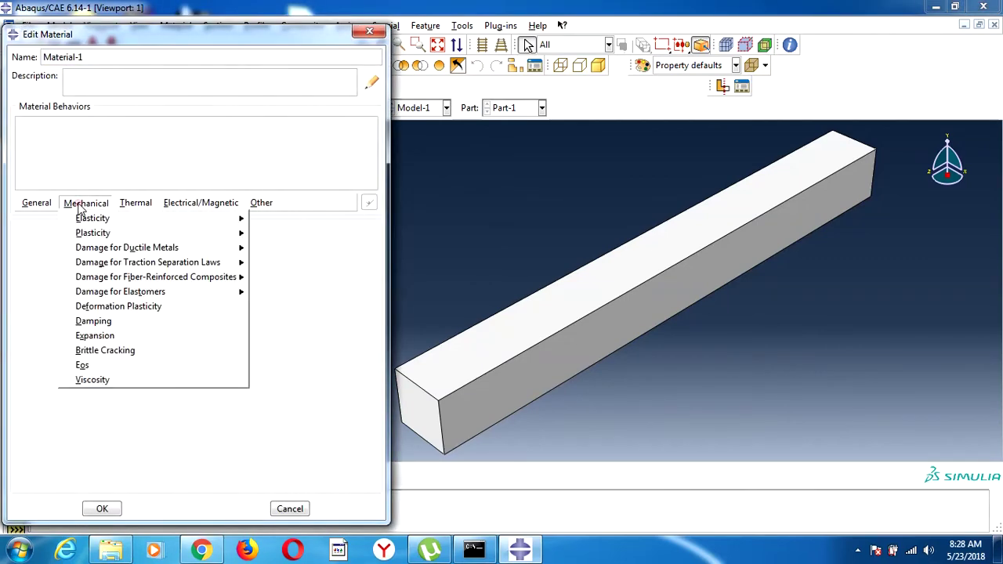
{"action": "left_click", "coordinate": [78, 218]}
{"action": "left_click", "coordinate": [278, 219]}
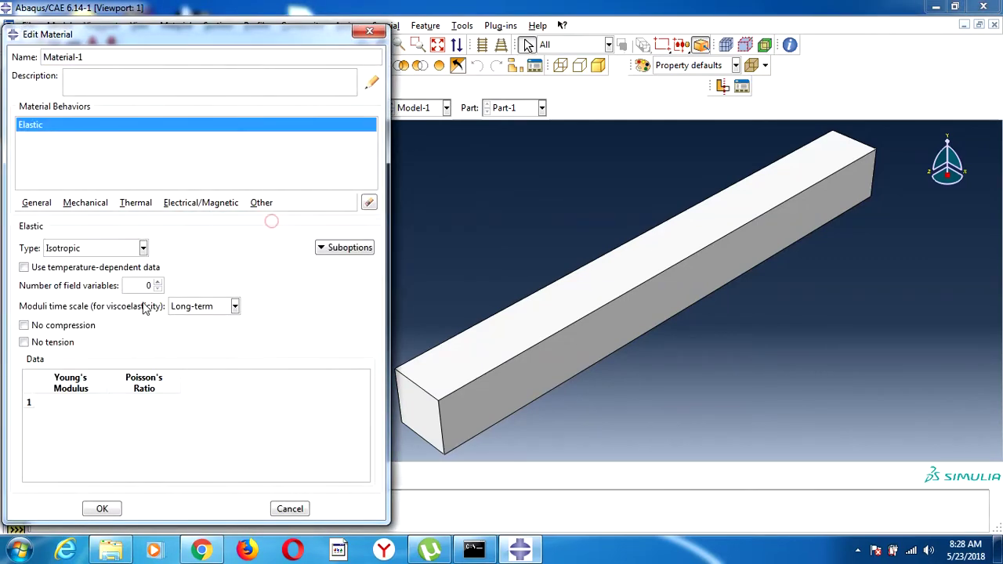
{"action": "left_click", "coordinate": [72, 402]}
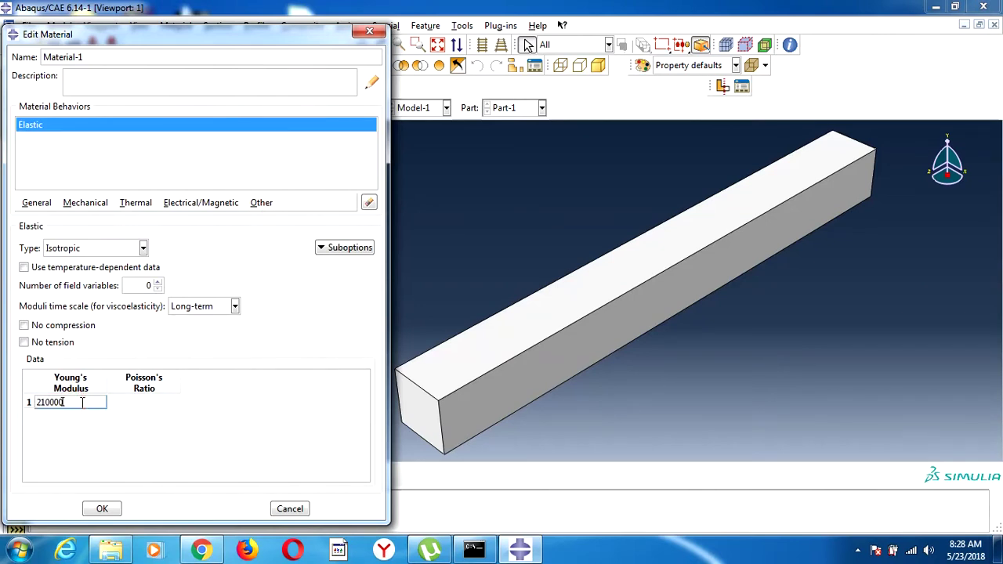
{"action": "key", "text": "Tab"}
{"action": "type", "text": "0"}
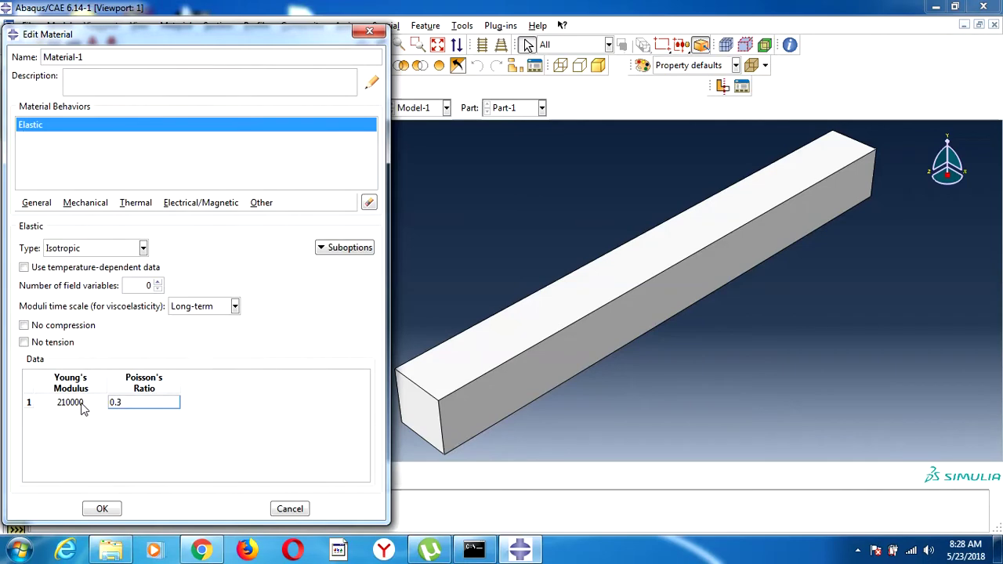
{"action": "left_click", "coordinate": [104, 508]}
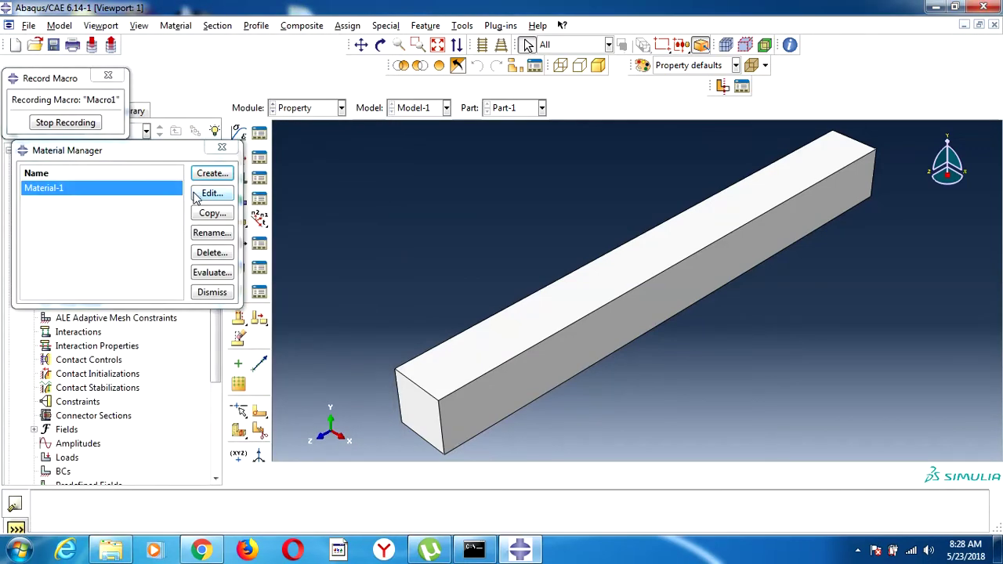
{"action": "left_click", "coordinate": [212, 293]}
Step: Create Section-1 as a solid homogeneous section using Material-1
{"action": "left_click", "coordinate": [239, 160]}
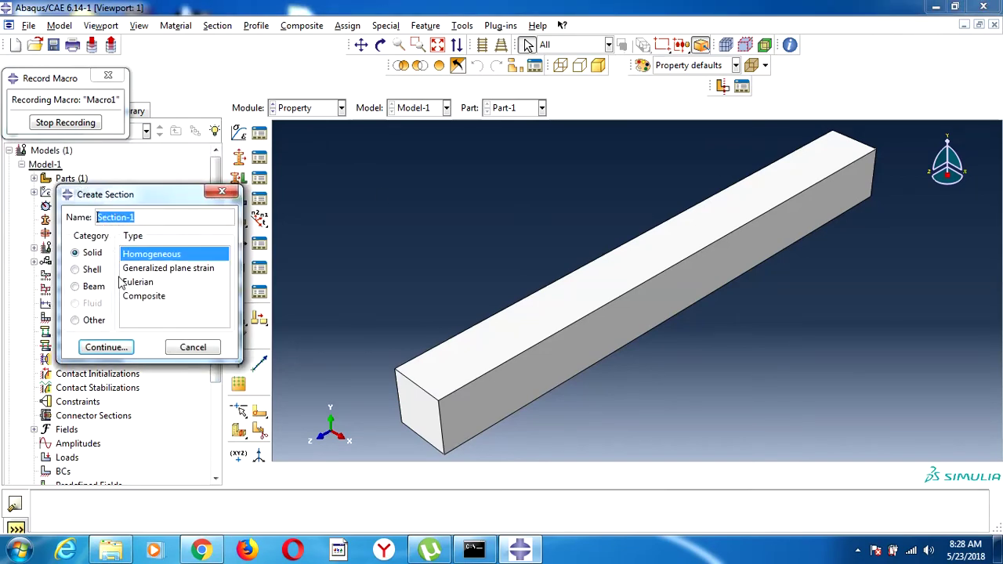
{"action": "left_click", "coordinate": [107, 348]}
{"action": "left_click", "coordinate": [98, 325]}
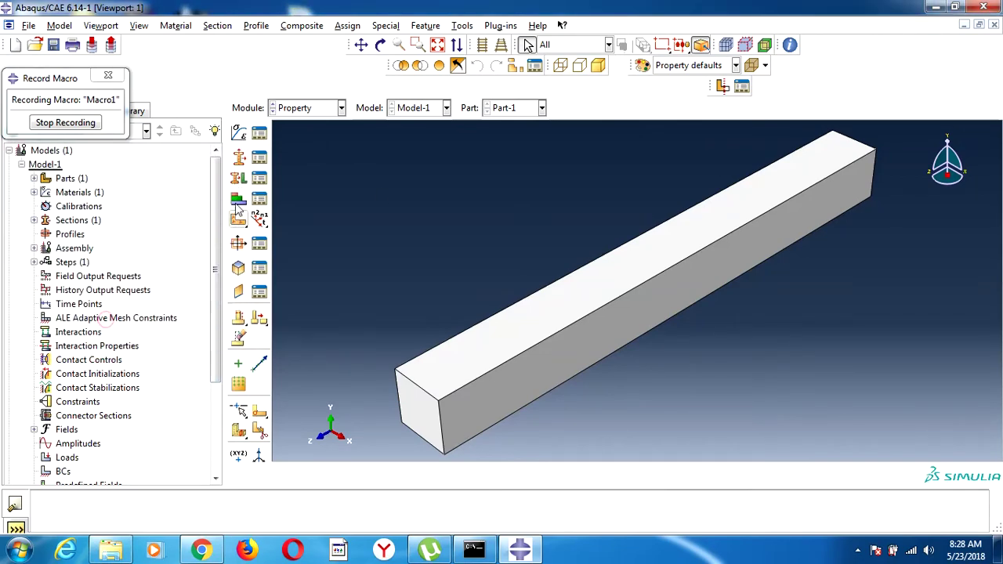
Step: Assign Section-1 to the whole beam through Set-1
{"action": "left_click", "coordinate": [238, 178]}
{"action": "left_click_drag", "start_coordinate": [379, 196], "coordinate": [654, 459]}
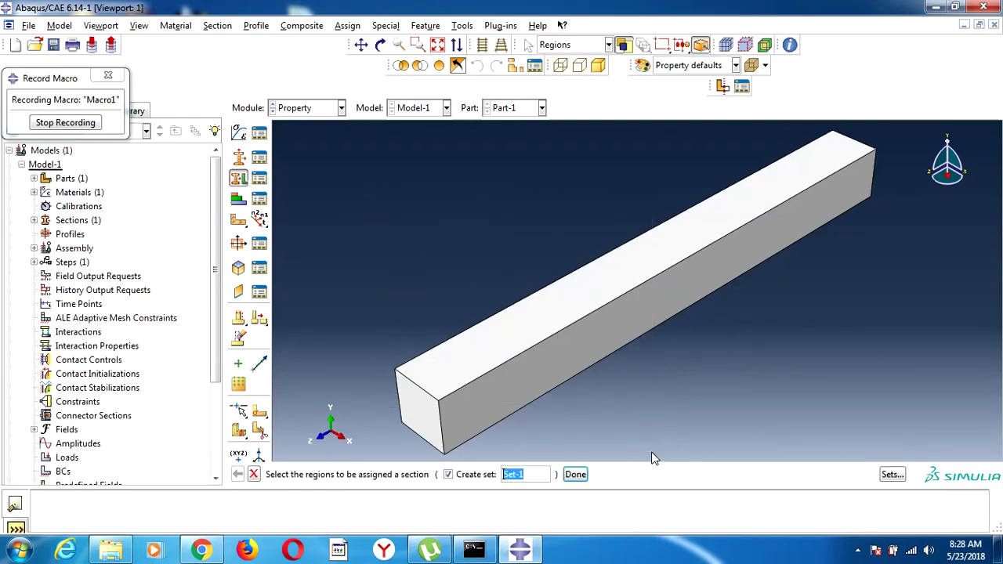
{"action": "left_click", "coordinate": [575, 417]}
{"action": "left_click", "coordinate": [573, 474]}
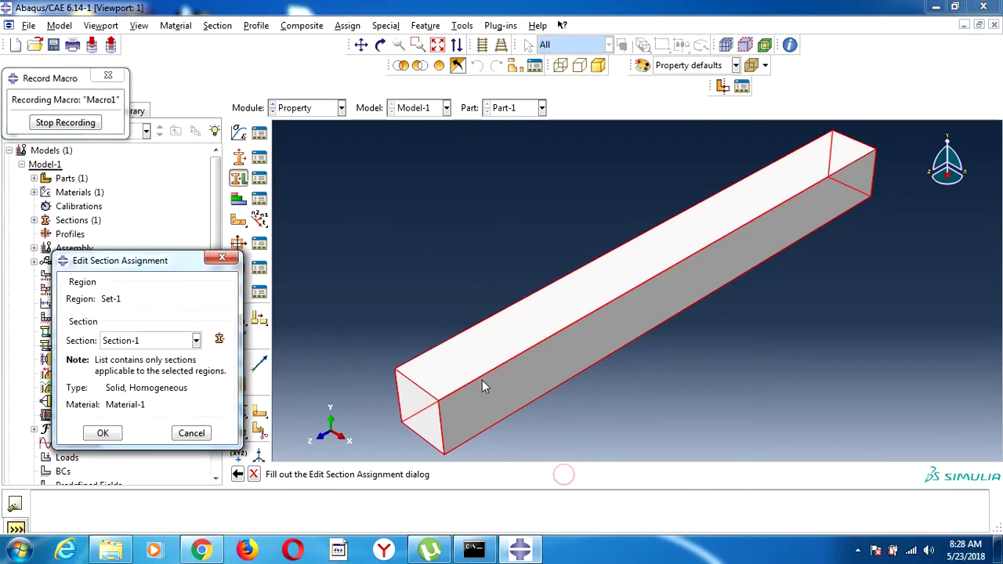
{"action": "left_click", "coordinate": [103, 432]}
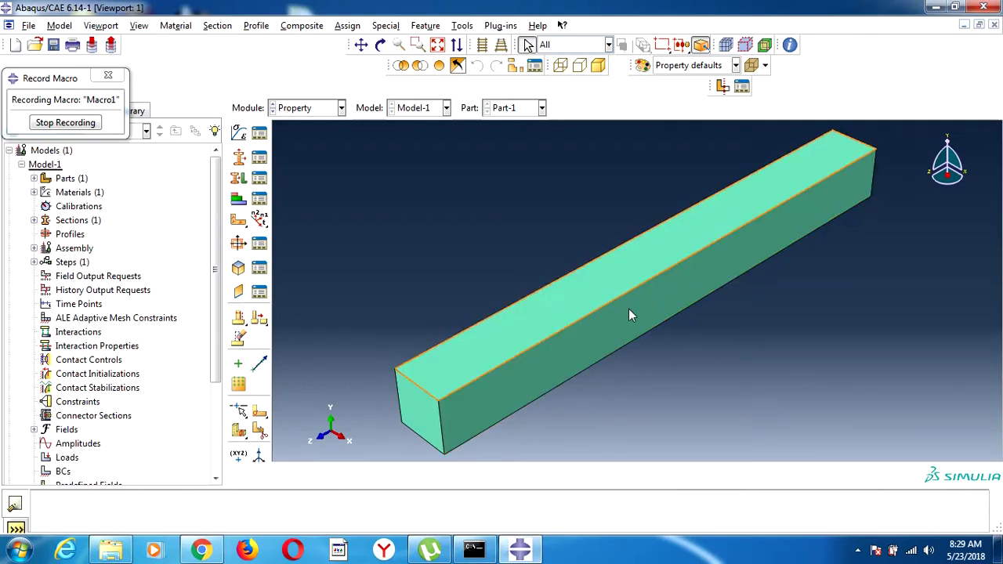
Step: Add an instance of the beam part to the assembly
{"action": "left_click", "coordinate": [317, 111]}
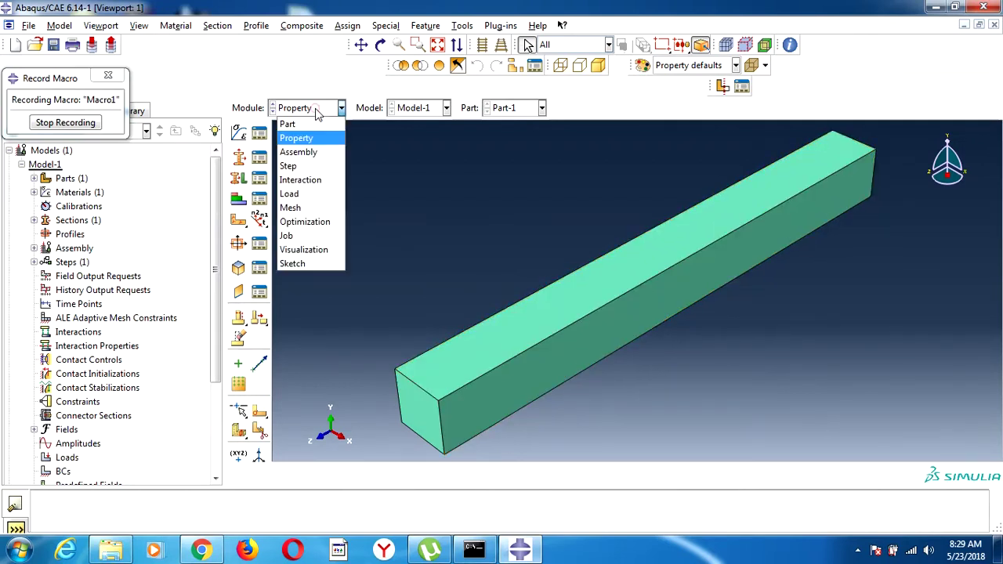
{"action": "left_click", "coordinate": [310, 149]}
{"action": "left_click", "coordinate": [241, 134]}
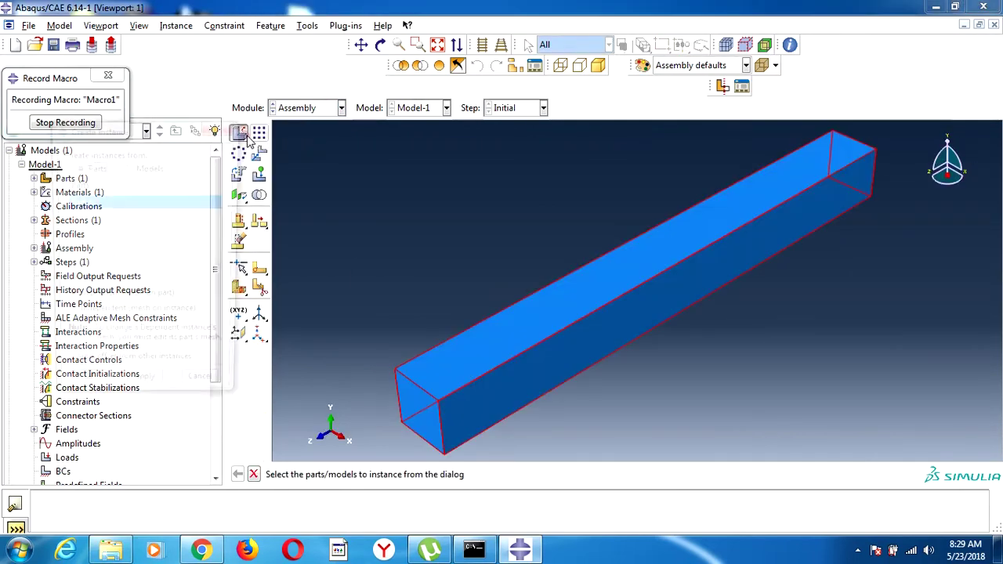
{"action": "left_click", "coordinate": [81, 392]}
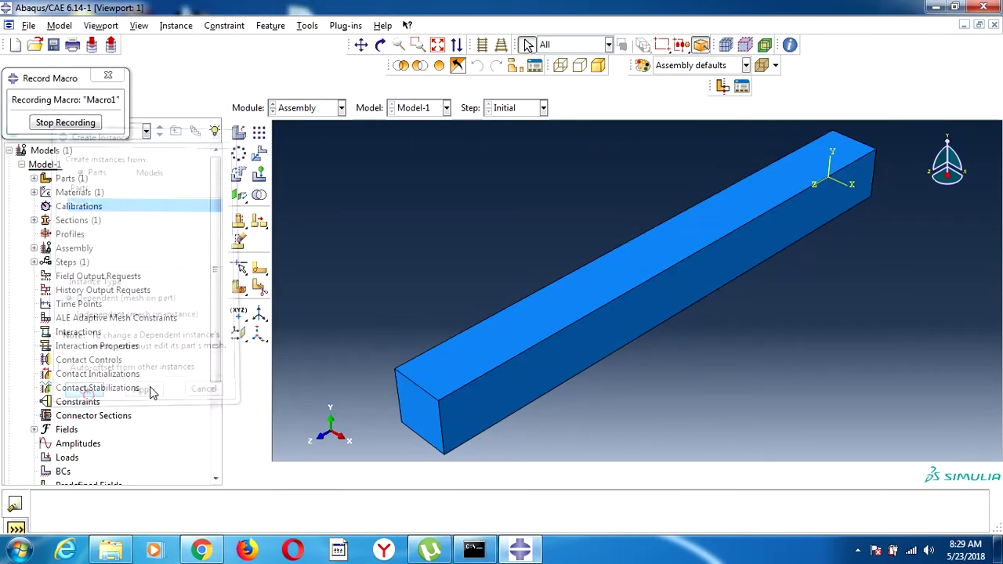
Step: Create Step-1 as a Static, General step with default settings
{"action": "left_click", "coordinate": [307, 108]}
{"action": "left_click", "coordinate": [306, 165]}
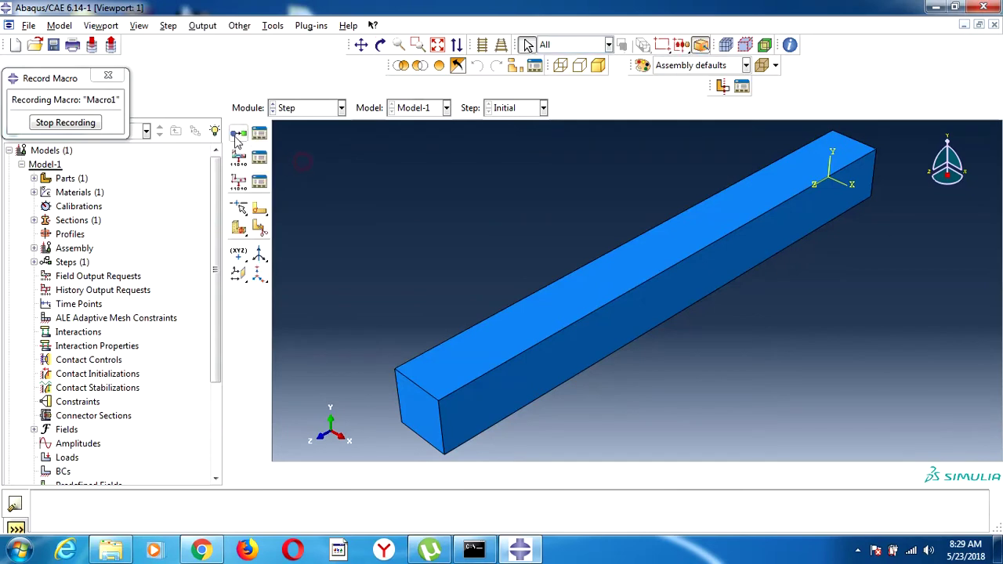
{"action": "left_click", "coordinate": [258, 134]}
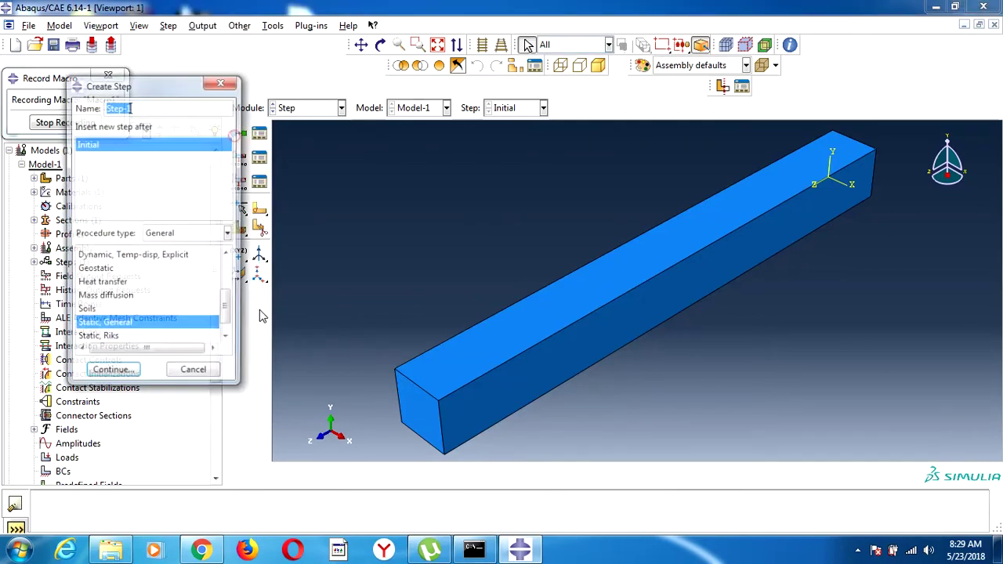
{"action": "left_click", "coordinate": [109, 374]}
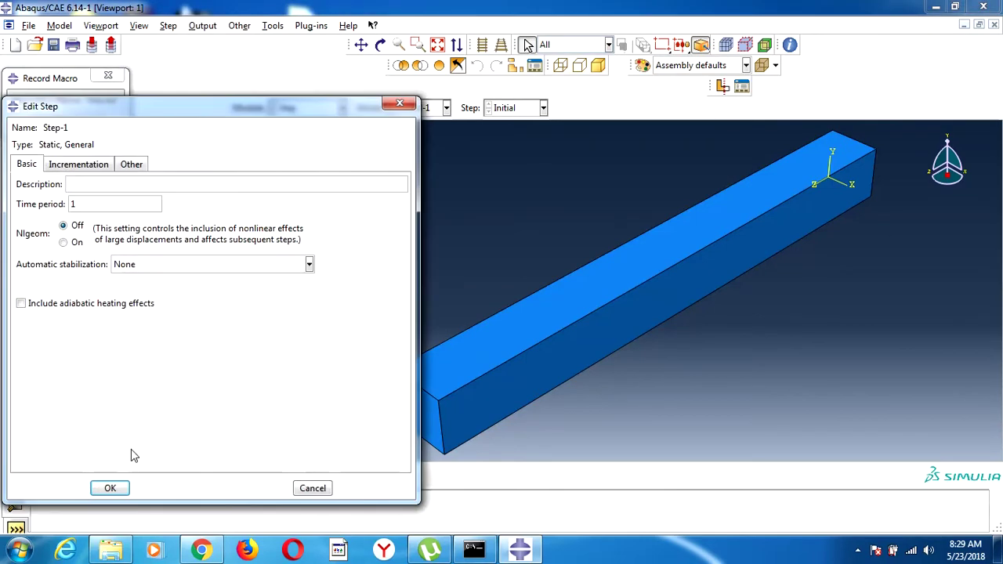
{"action": "left_click", "coordinate": [110, 487]}
{"action": "left_click", "coordinate": [325, 114]}
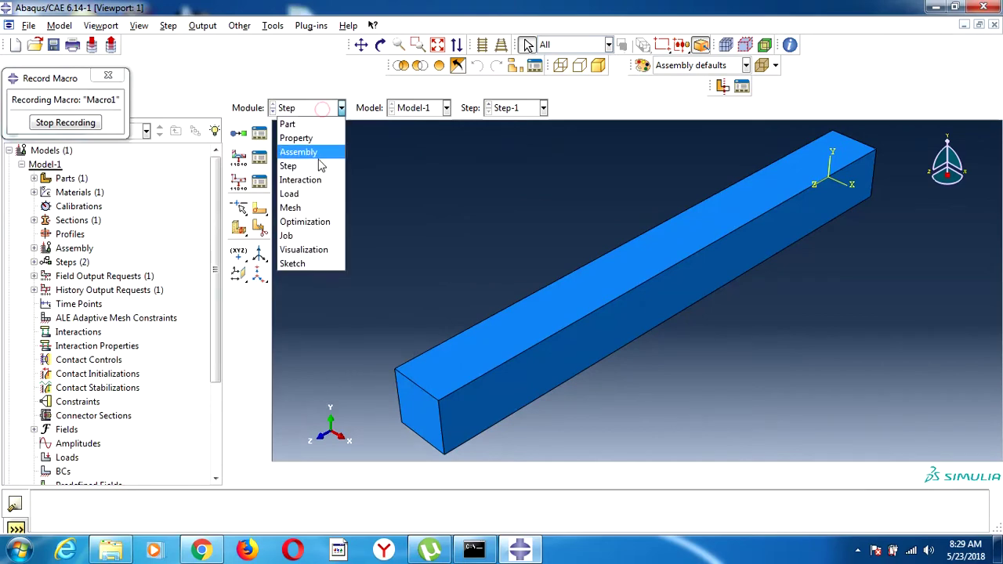
Step: Apply a pressure load of magnitude 10 to the beam's top face
{"action": "left_click", "coordinate": [310, 194]}
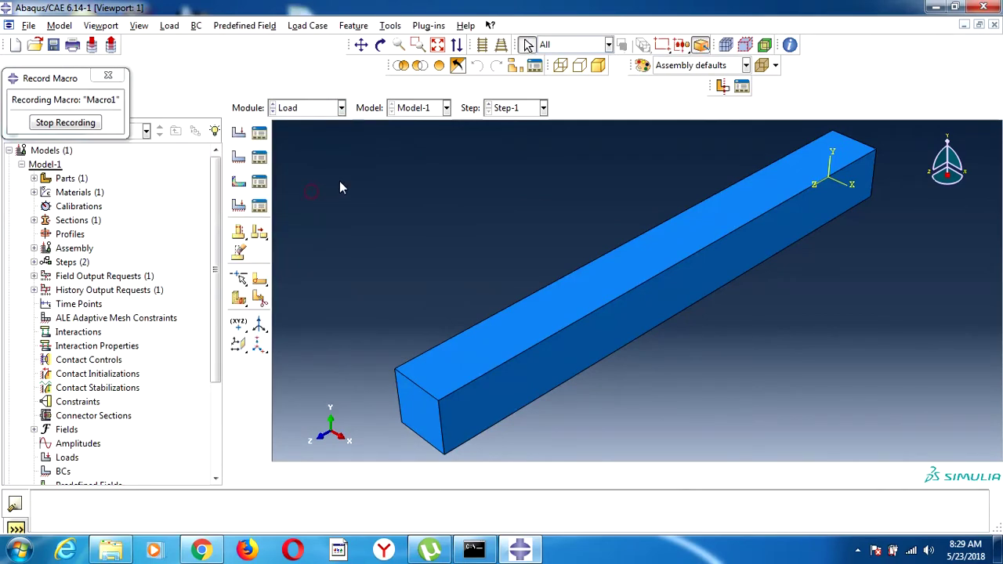
{"action": "left_click", "coordinate": [238, 132]}
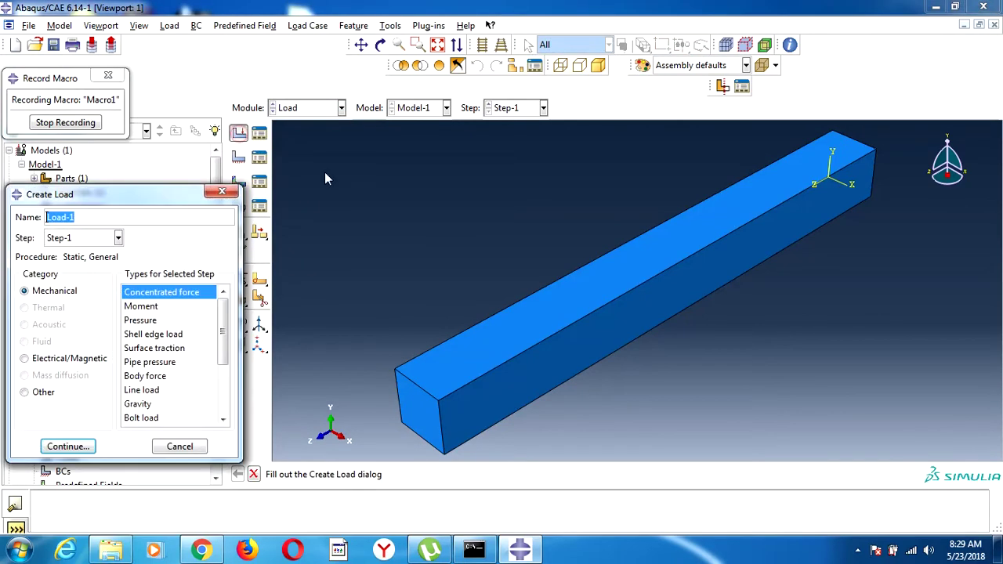
{"action": "left_click", "coordinate": [165, 320]}
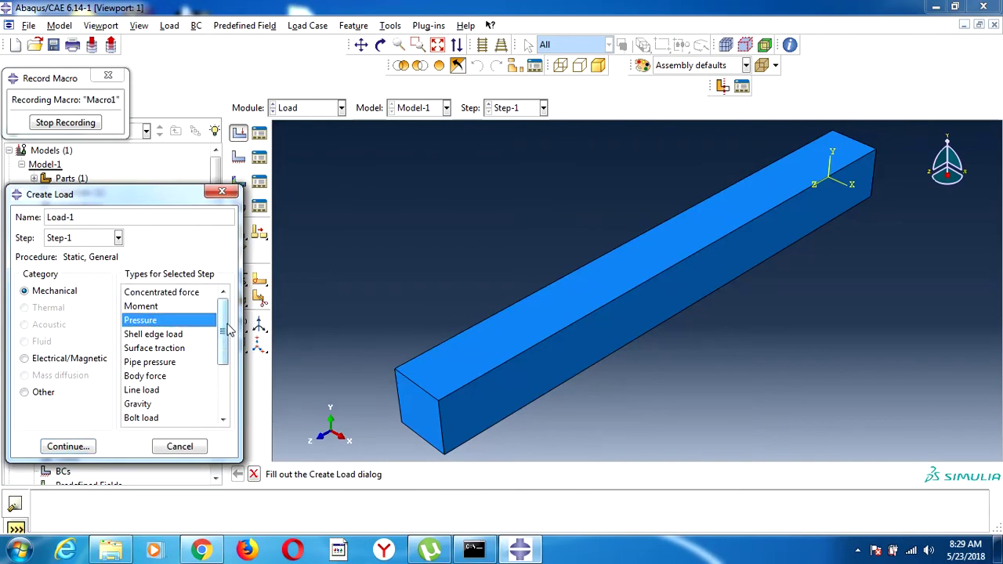
{"action": "left_click", "coordinate": [70, 445]}
{"action": "left_click", "coordinate": [620, 278]}
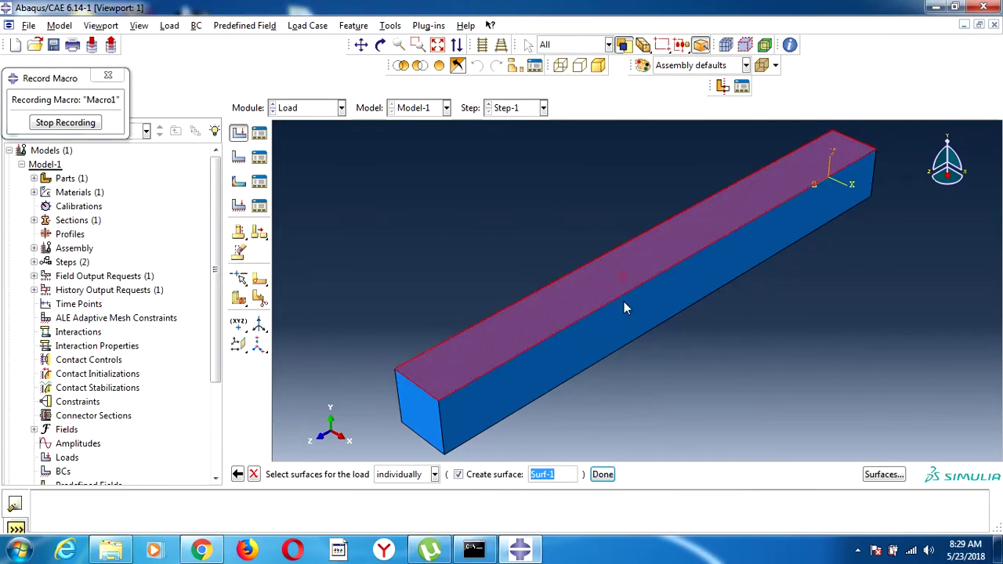
{"action": "left_click", "coordinate": [600, 474]}
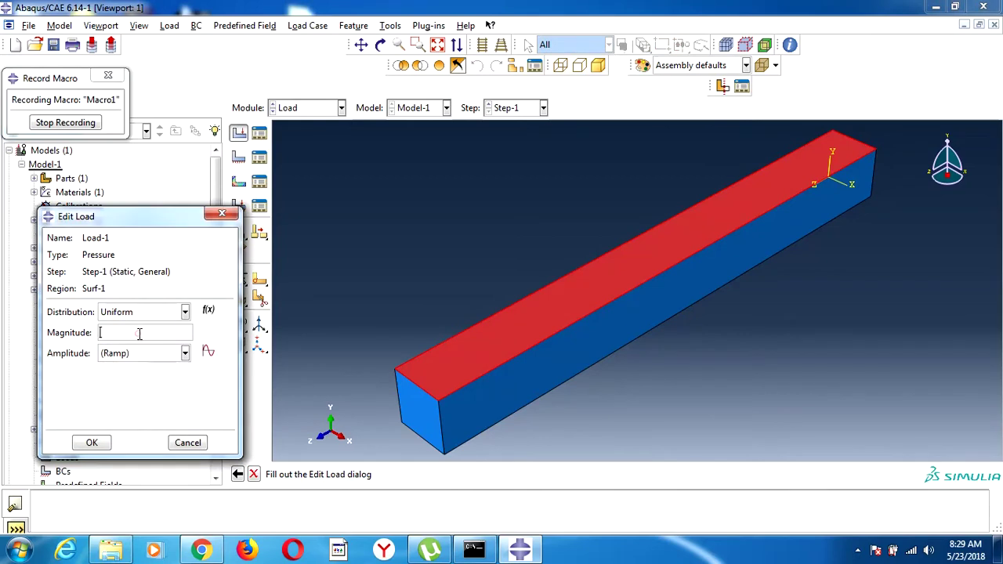
{"action": "left_click", "coordinate": [136, 334]}
{"action": "type", "text": "10"}
{"action": "left_click", "coordinate": [92, 443]}
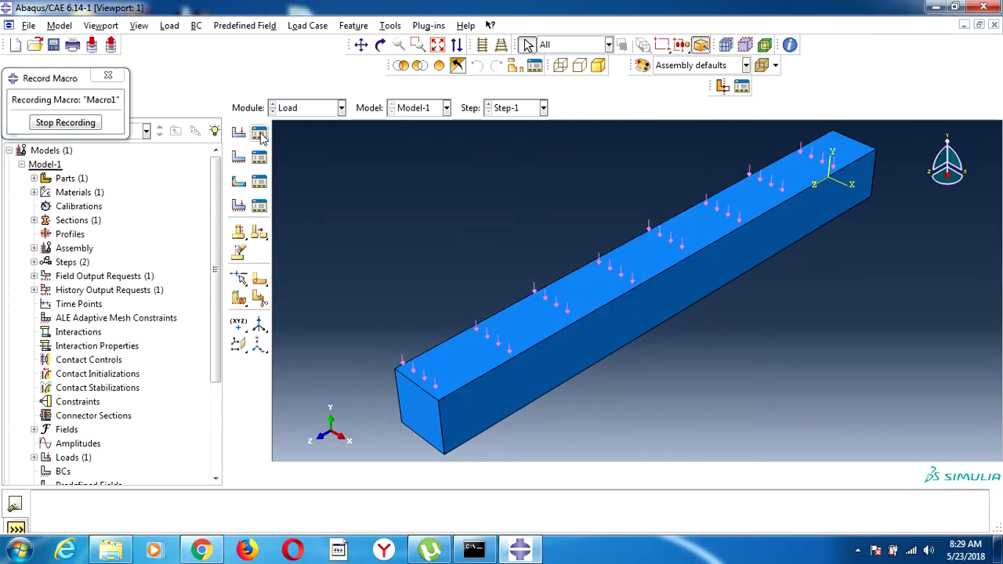
Step: Fully fix the beam's left end face with encastre boundary condition BC-1
{"action": "left_click", "coordinate": [258, 156]}
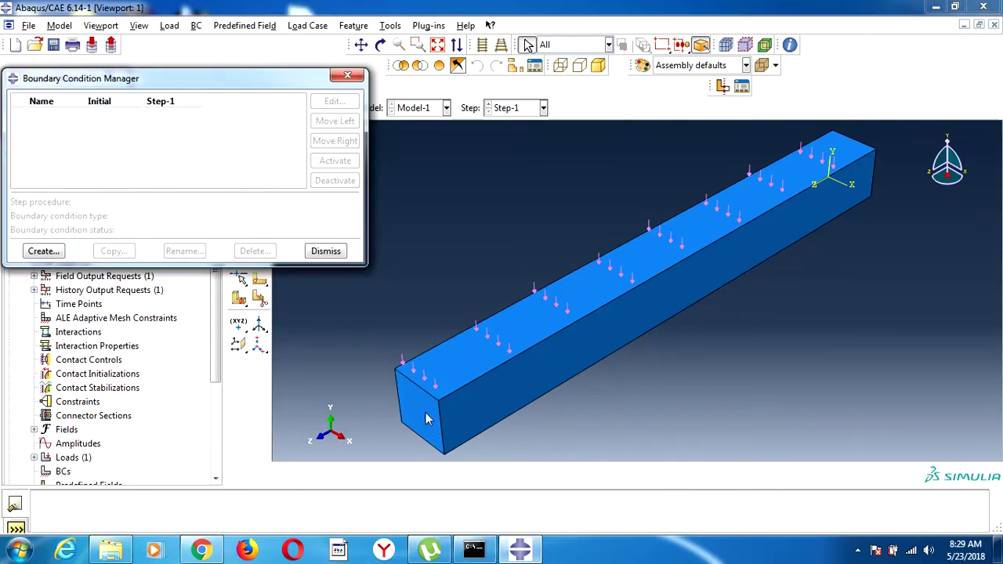
{"action": "left_click", "coordinate": [46, 253]}
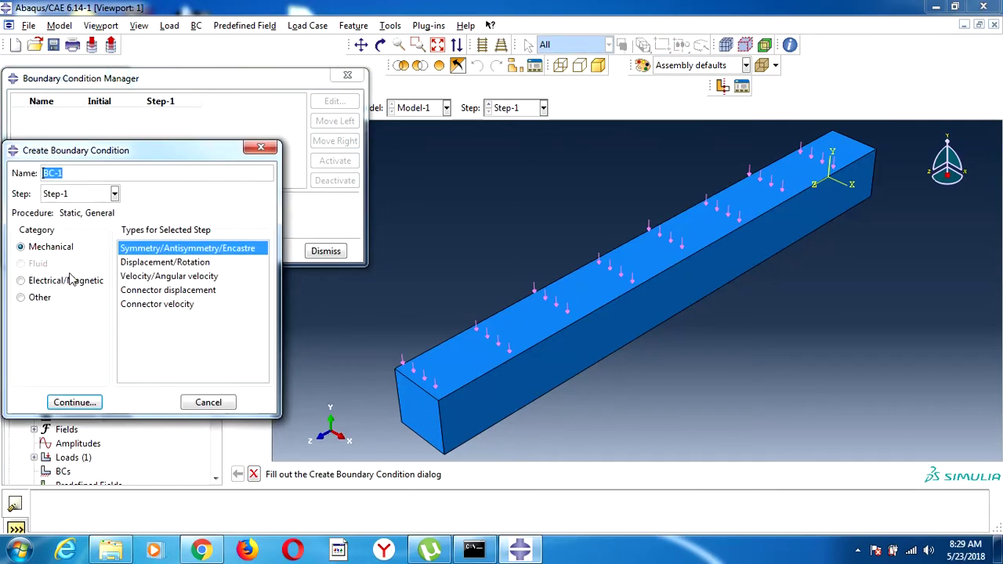
{"action": "left_click", "coordinate": [89, 400]}
{"action": "left_click", "coordinate": [418, 409]}
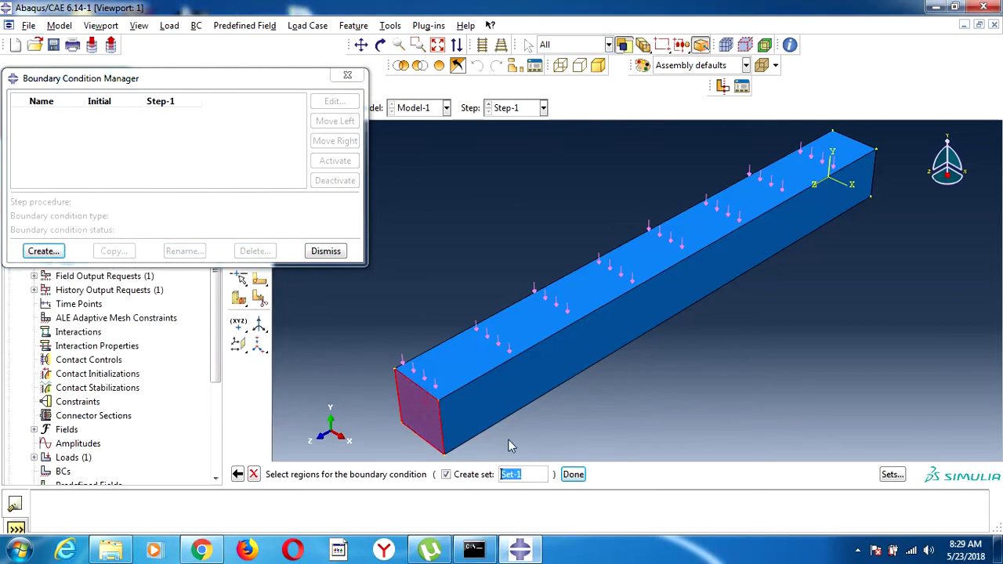
{"action": "left_click", "coordinate": [572, 474]}
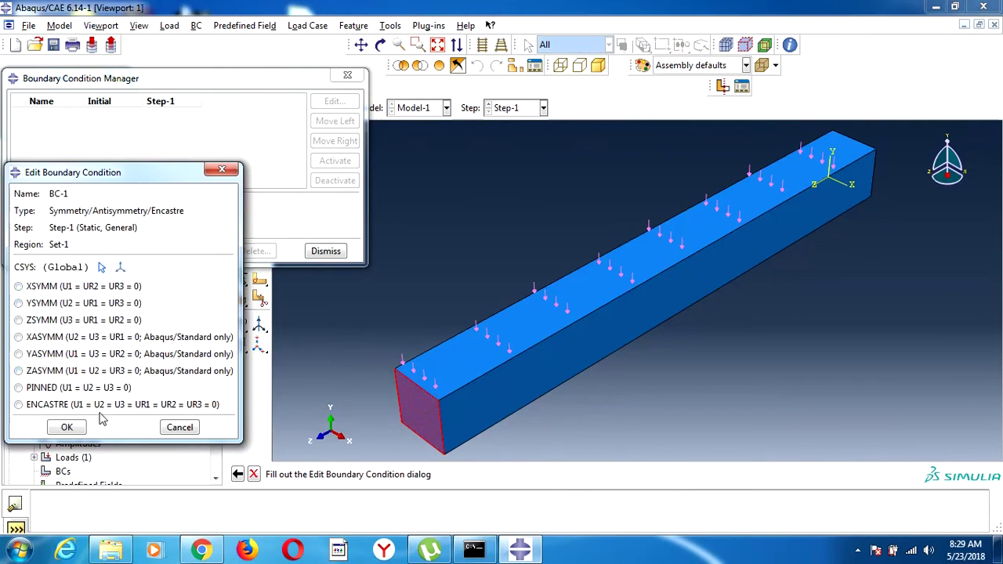
{"action": "left_click", "coordinate": [101, 404]}
{"action": "left_click", "coordinate": [66, 427]}
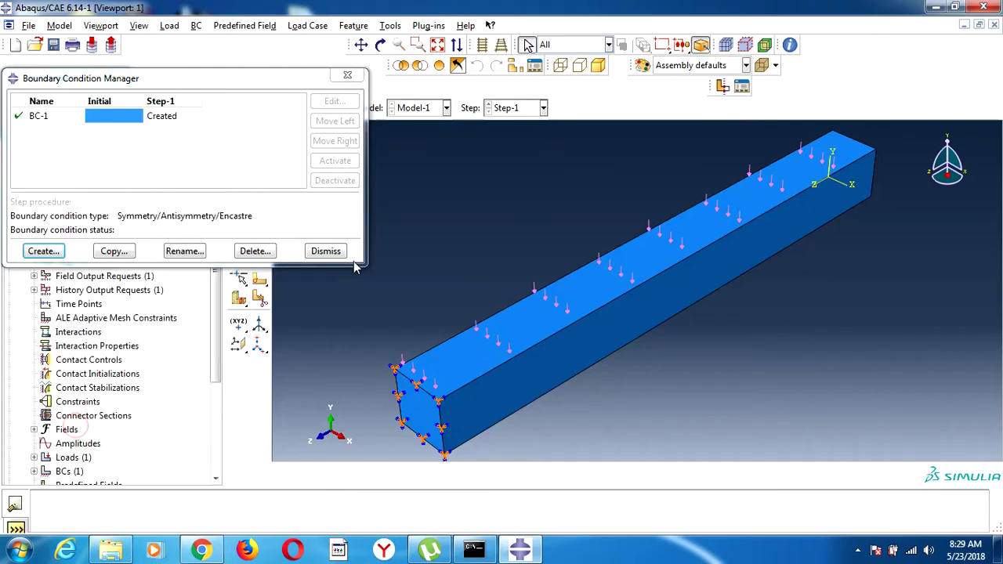
{"action": "left_click", "coordinate": [329, 252]}
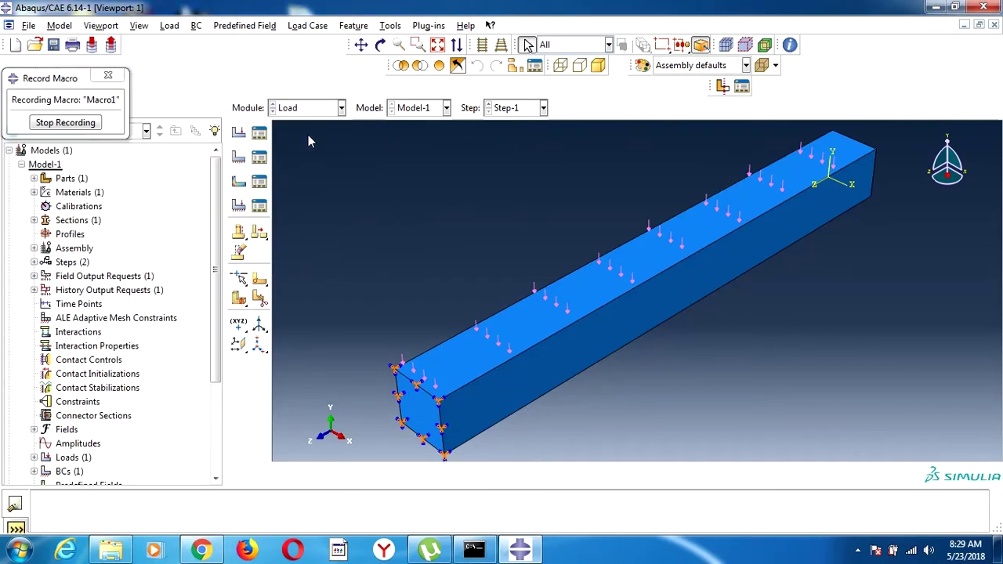
{"action": "left_click", "coordinate": [305, 108]}
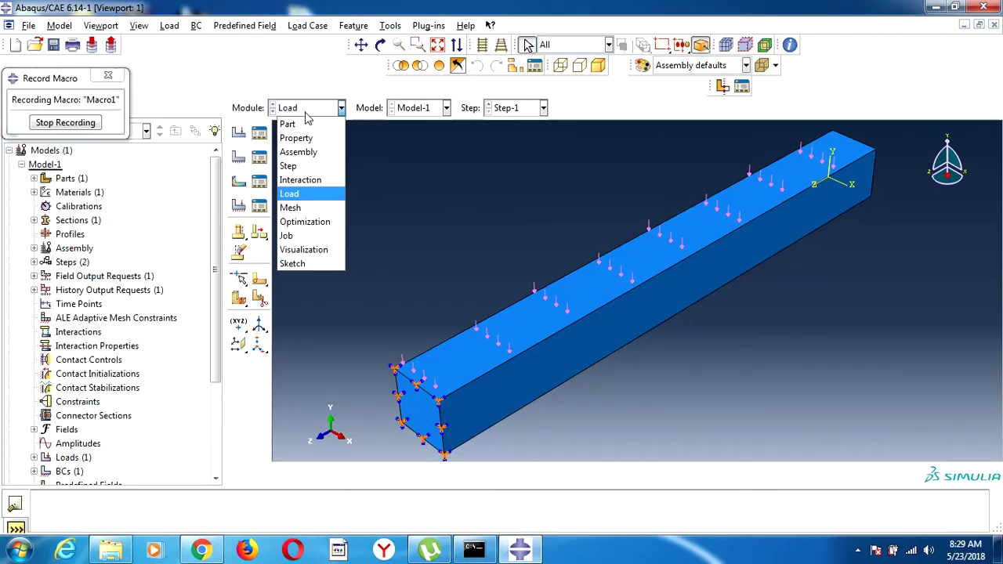
Step: In the Mesh module on Part-1, select the beam's long edges for local seeding
{"action": "left_click", "coordinate": [292, 208]}
{"action": "left_click", "coordinate": [548, 108]}
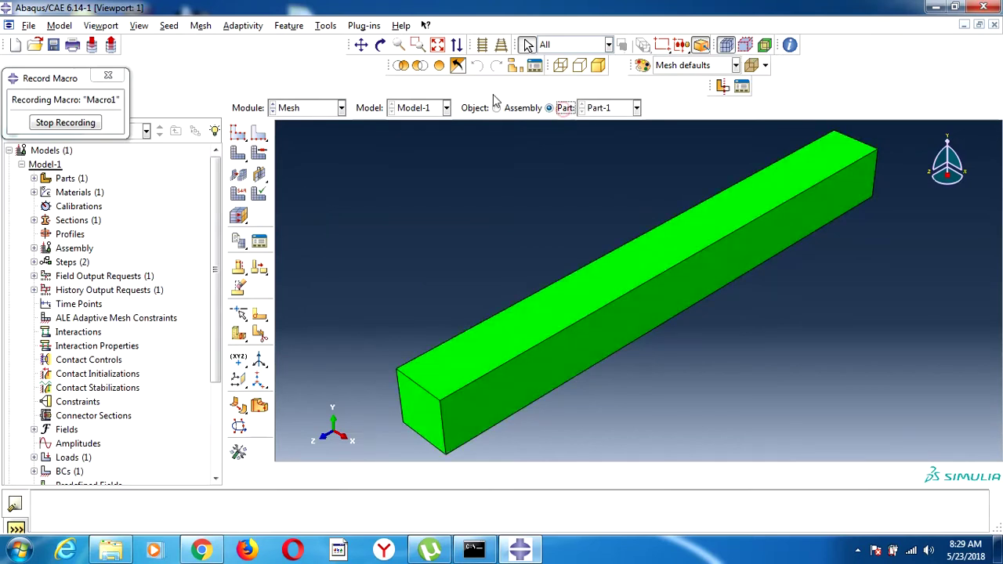
{"action": "left_click", "coordinate": [259, 133]}
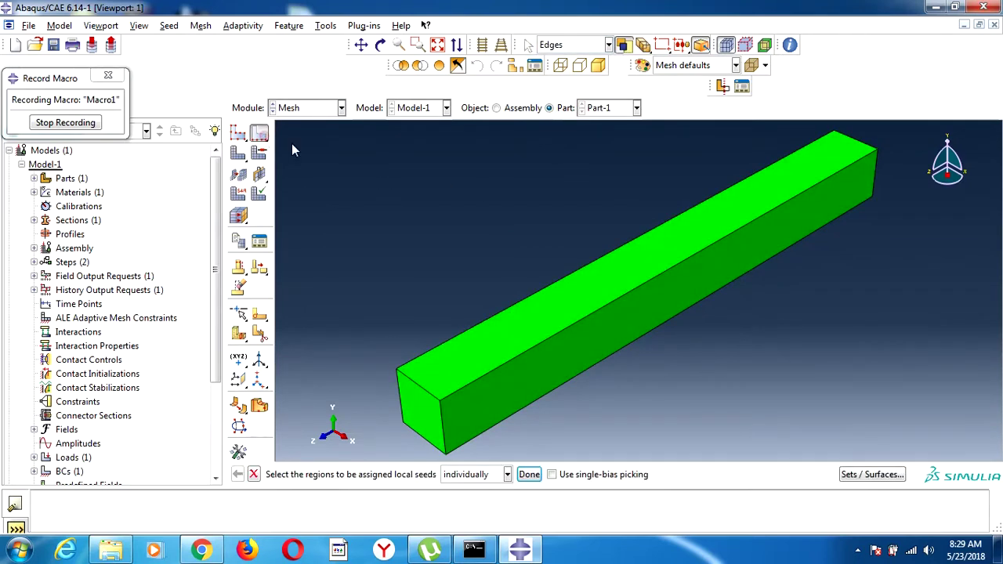
{"action": "left_click", "coordinate": [522, 302]}
{"action": "left_click", "coordinate": [589, 373], "text": "shift"}
{"action": "key", "text": "F2"}
{"action": "mouse_move", "coordinate": [452, 228]}
{"action": "left_mouse_down"}
{"action": "mouse_move", "coordinate": [512, 215]}
{"action": "mouse_move", "coordinate": [621, 272]}
{"action": "mouse_move", "coordinate": [625, 260]}
{"action": "left_mouse_up"}
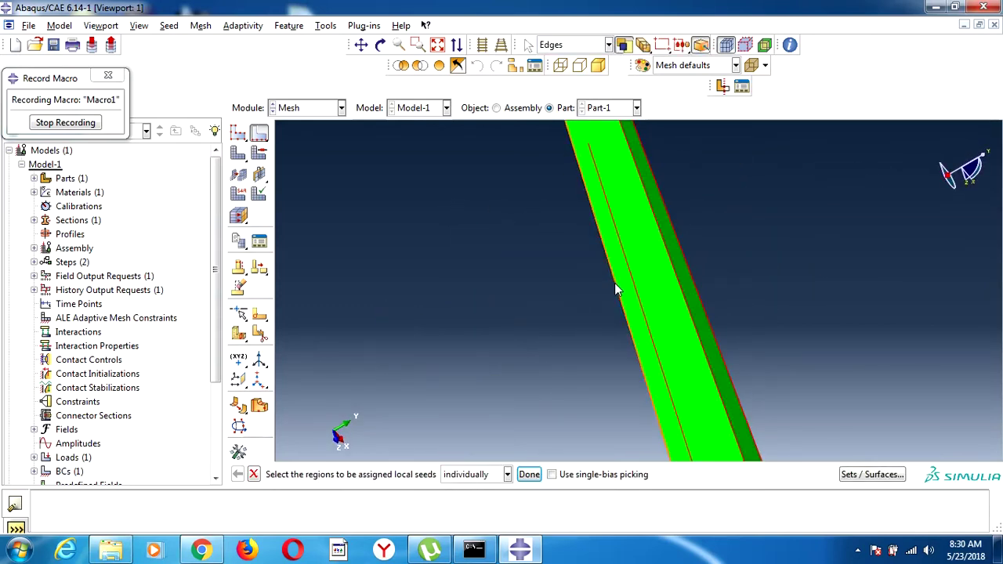
{"action": "left_click", "coordinate": [615, 283]}
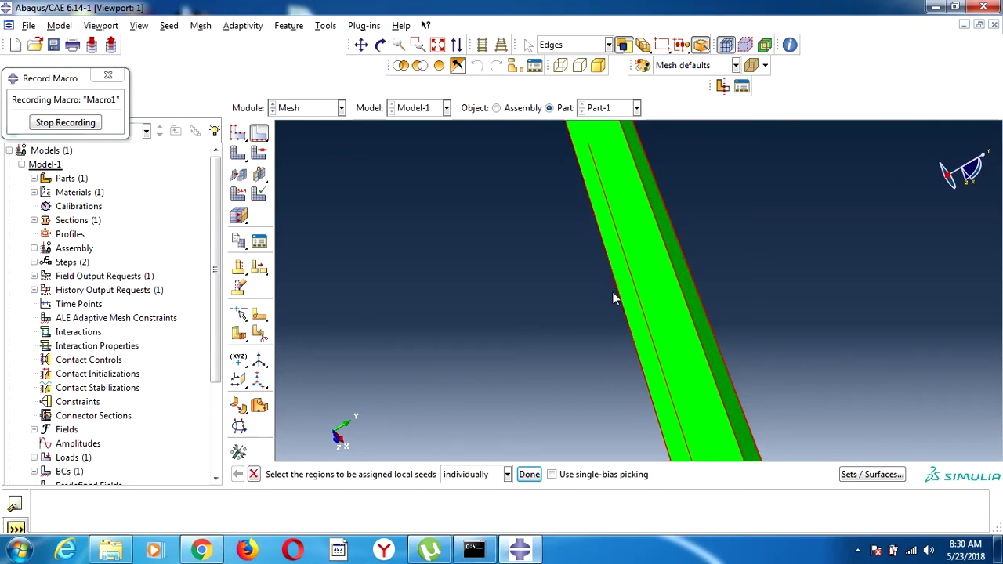
{"action": "left_click", "coordinate": [529, 475]}
Step: Seed the selected long edges by number with 20 elements
{"action": "left_click", "coordinate": [83, 180]}
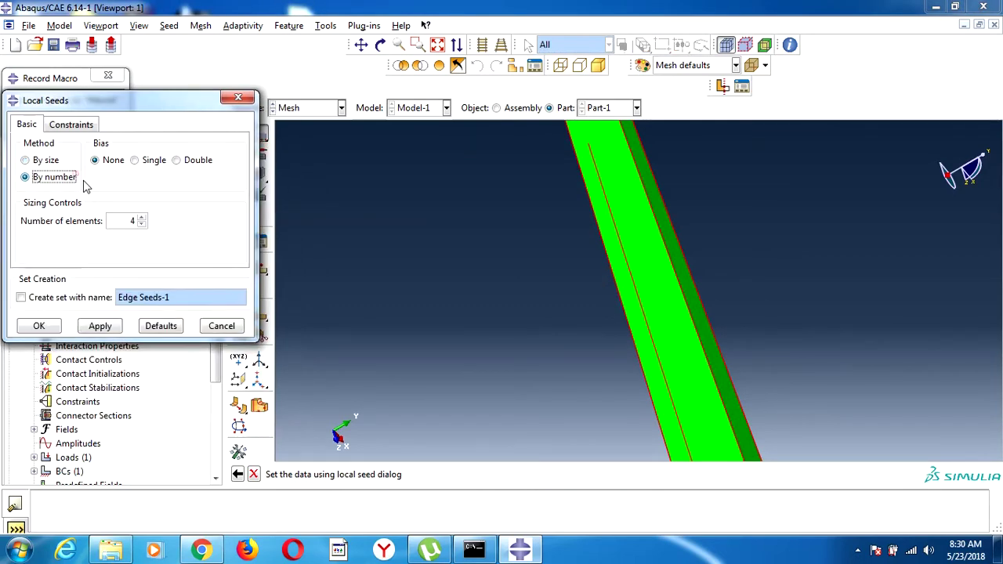
{"action": "double_click", "coordinate": [127, 220]}
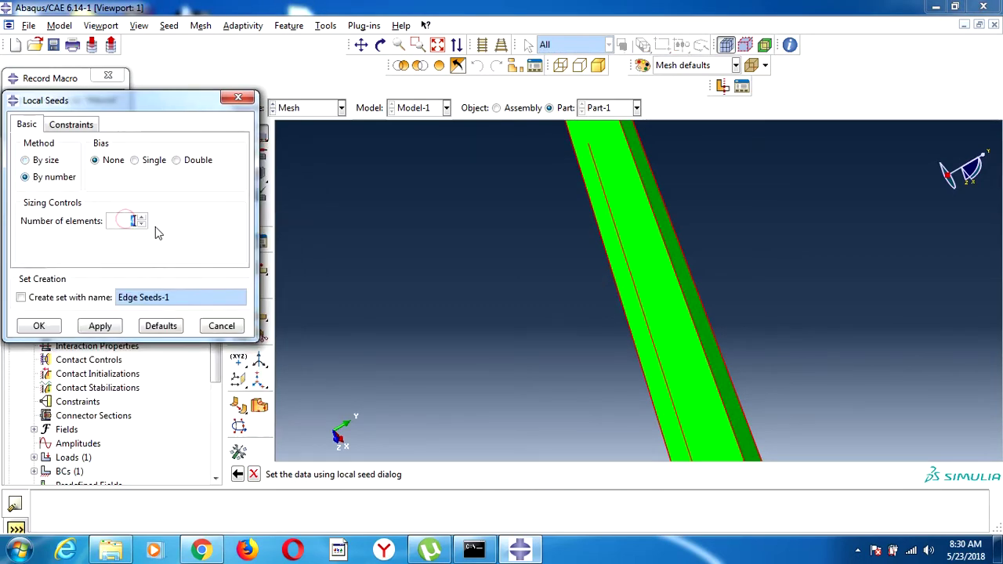
{"action": "type", "text": "20"}
{"action": "left_click", "coordinate": [100, 326]}
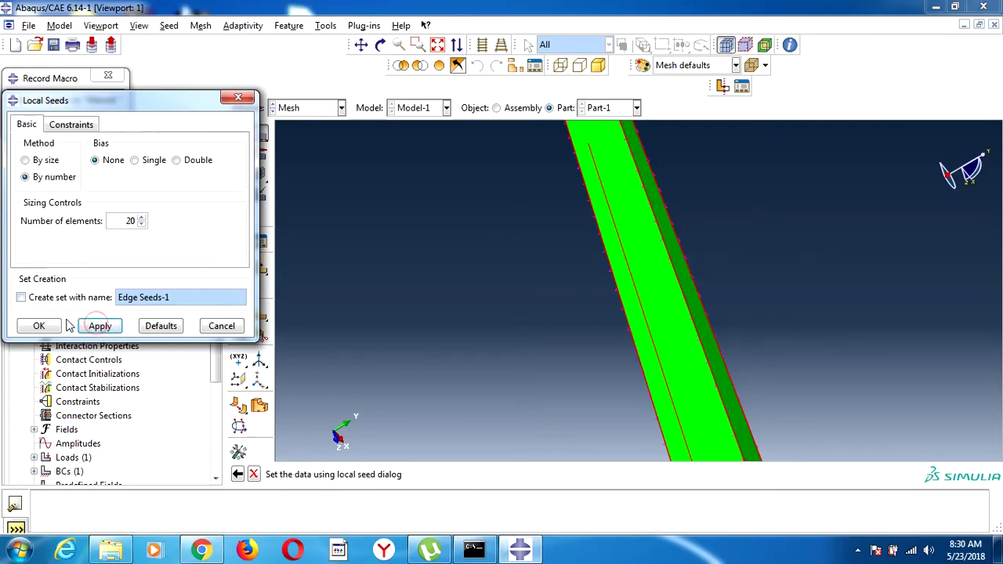
{"action": "left_click", "coordinate": [39, 326]}
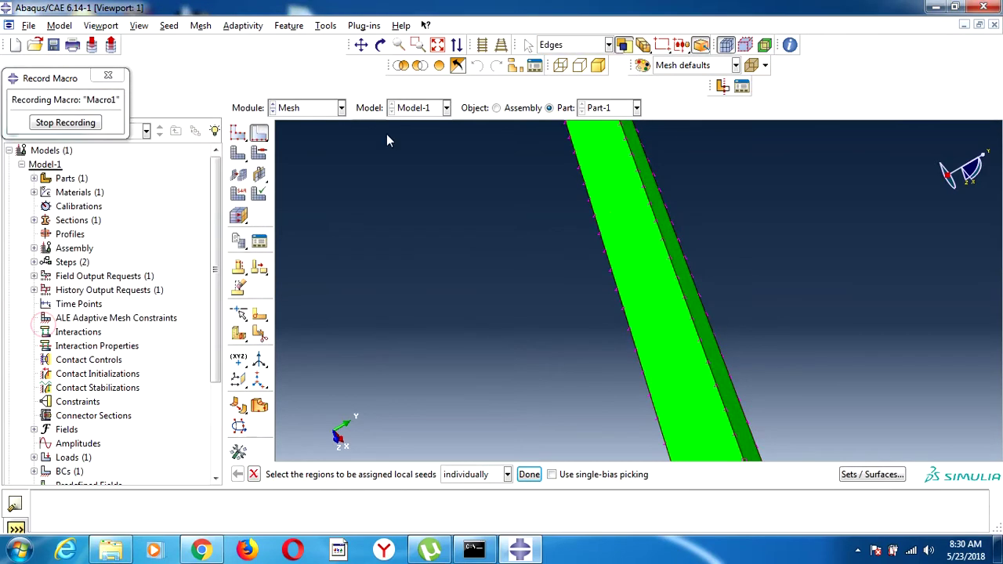
Step: Select the edges of both beam end faces for seeding
{"action": "scroll", "coordinate": [466, 297], "scroll_direction": "up", "scroll_amount": 3}
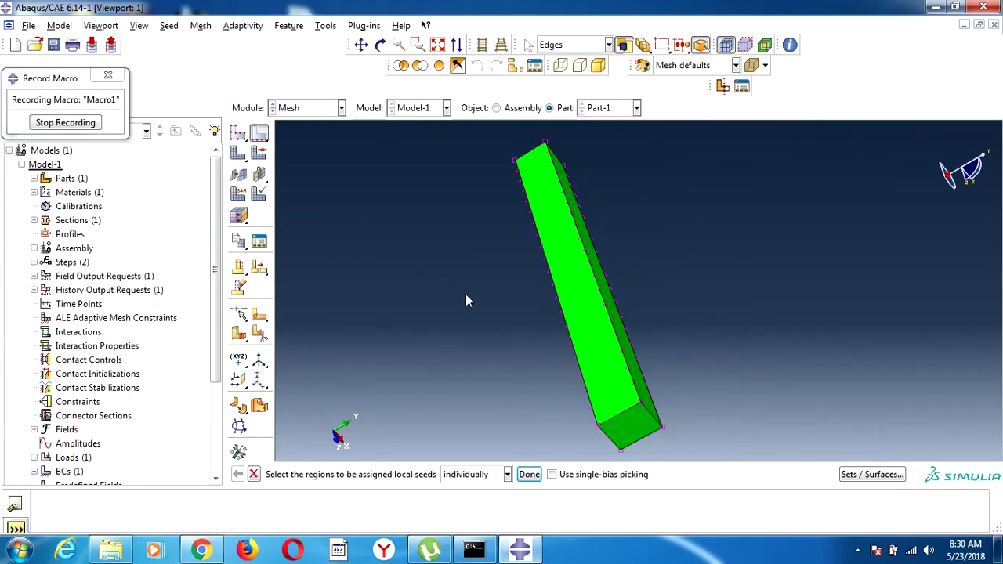
{"action": "left_click", "coordinate": [629, 412]}
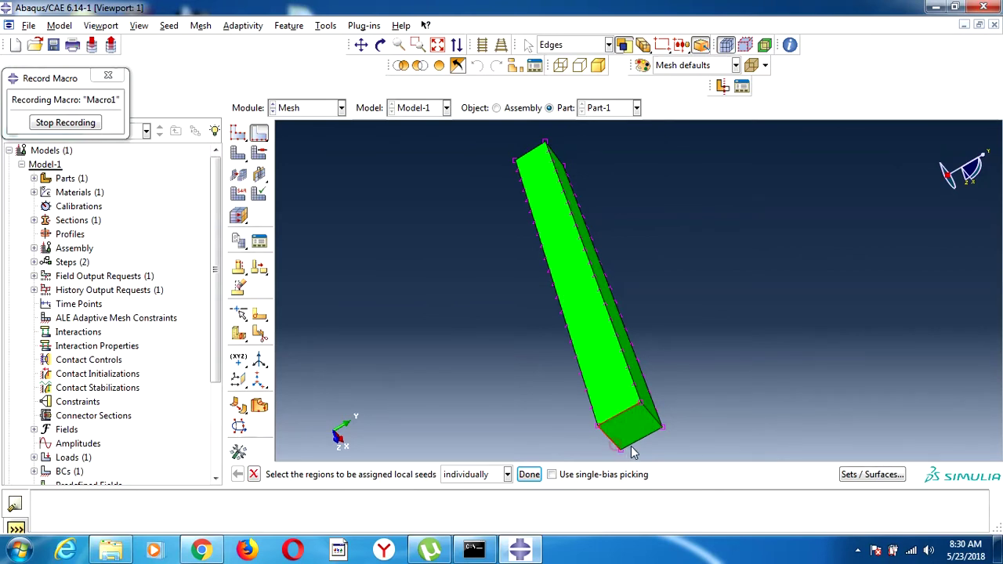
{"action": "left_click", "coordinate": [630, 446]}
{"action": "left_click_drag", "start_coordinate": [474, 194], "coordinate": [650, 355], "text": "ctrl+alt"}
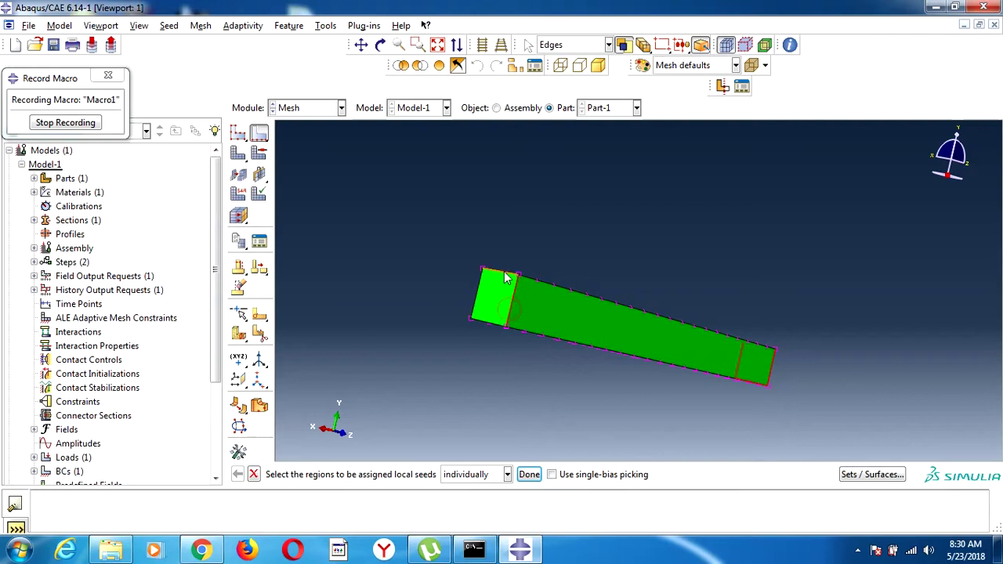
{"action": "left_click", "coordinate": [485, 312]}
Step: Seed the selected end-face edges with 2 elements each
{"action": "left_click", "coordinate": [529, 473]}
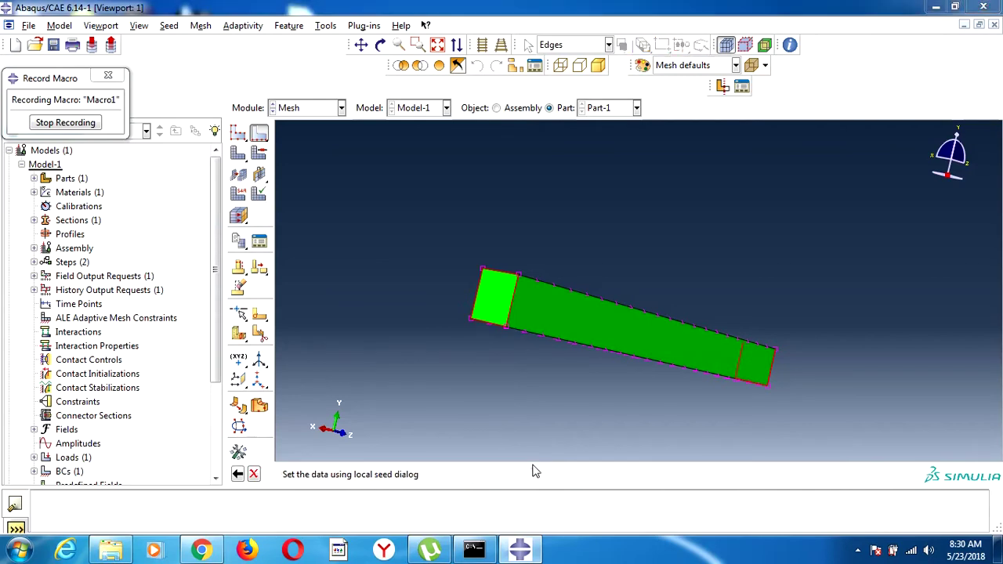
{"action": "double_click", "coordinate": [127, 221]}
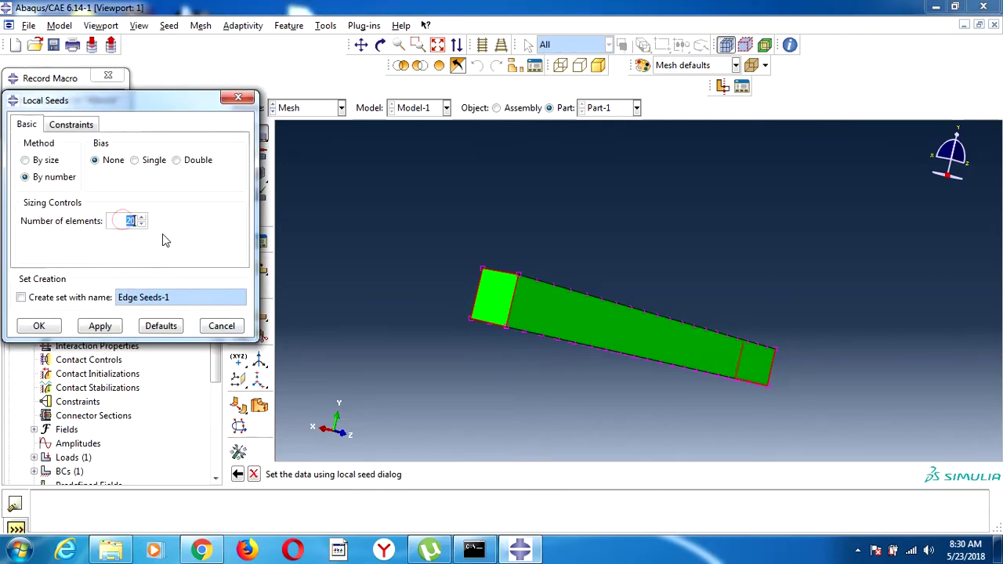
{"action": "type", "text": "2"}
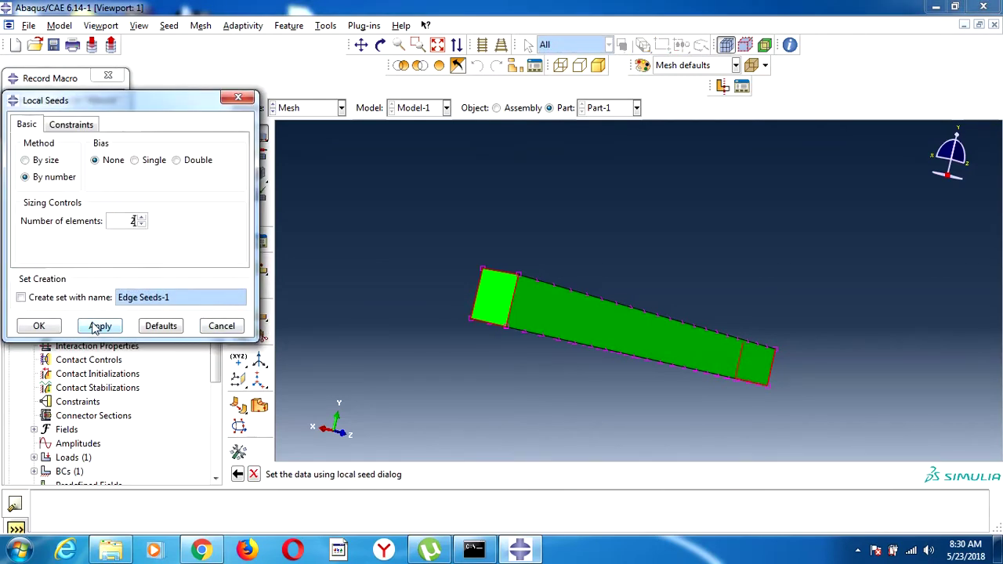
{"action": "left_click", "coordinate": [36, 326]}
Step: Mesh Part-1 into the 20-by-2-by-2 hex grid and inspect it
{"action": "left_click", "coordinate": [238, 194]}
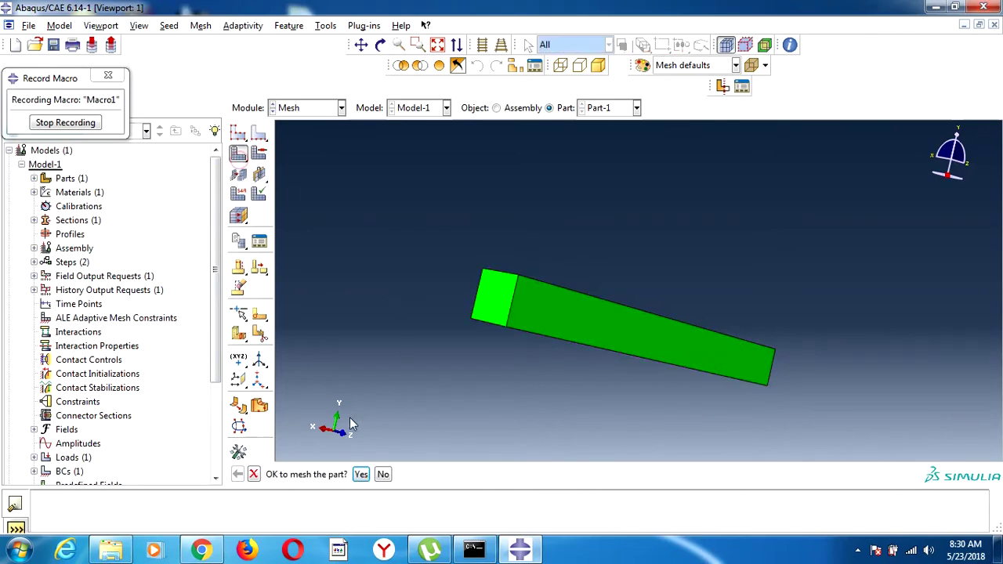
{"action": "left_click", "coordinate": [358, 474]}
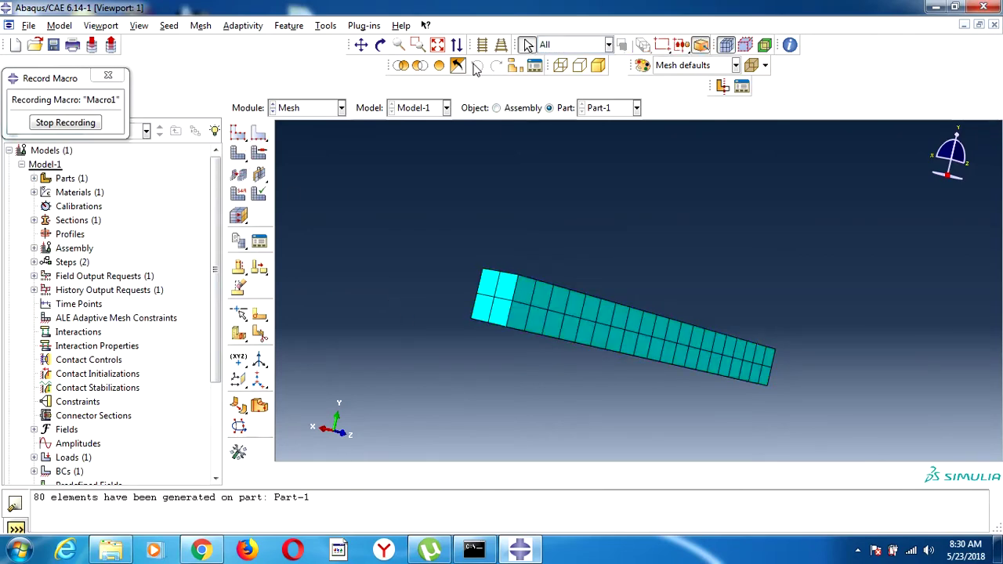
{"action": "left_click", "coordinate": [380, 44]}
{"action": "mouse_move", "coordinate": [607, 288]}
{"action": "left_mouse_down"}
{"action": "mouse_move", "coordinate": [700, 318]}
{"action": "mouse_move", "coordinate": [710, 360]}
{"action": "mouse_move", "coordinate": [752, 313]}
{"action": "mouse_move", "coordinate": [651, 291]}
{"action": "mouse_move", "coordinate": [665, 286]}
{"action": "mouse_move", "coordinate": [655, 312]}
{"action": "left_mouse_up"}
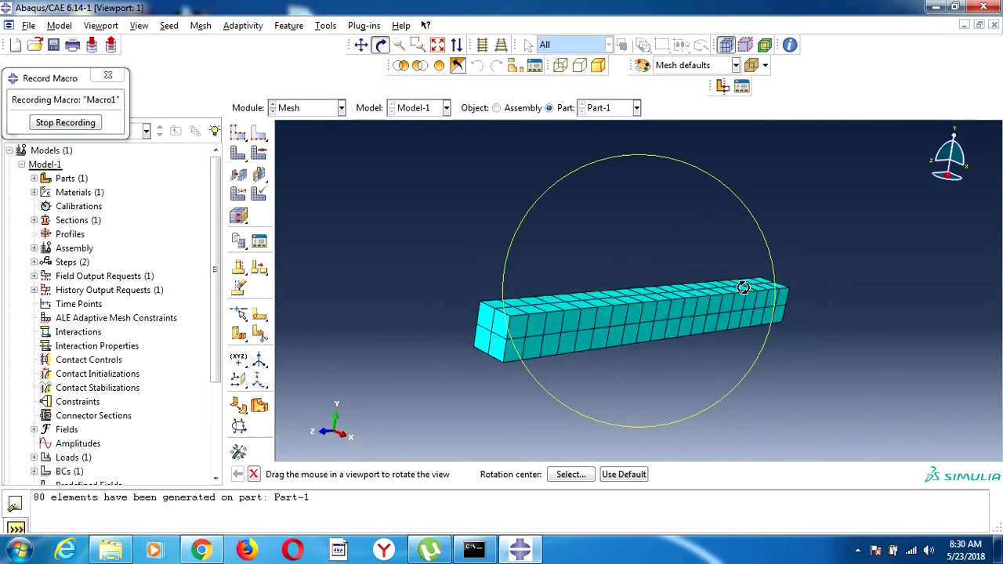
{"action": "key", "text": "Escape"}
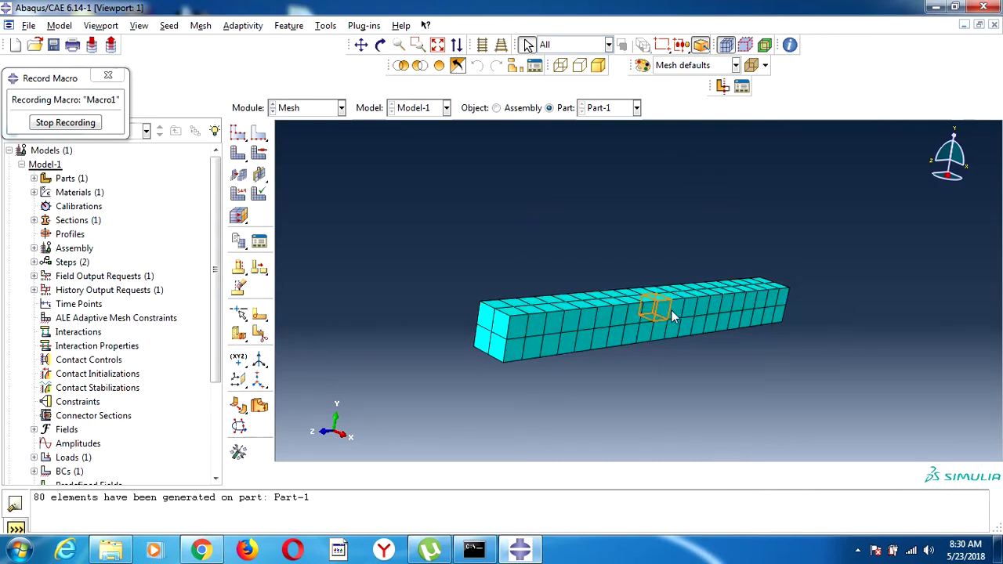
Step: Create analysis job Job-1 for Model-1 with default settings
{"action": "left_click", "coordinate": [310, 111]}
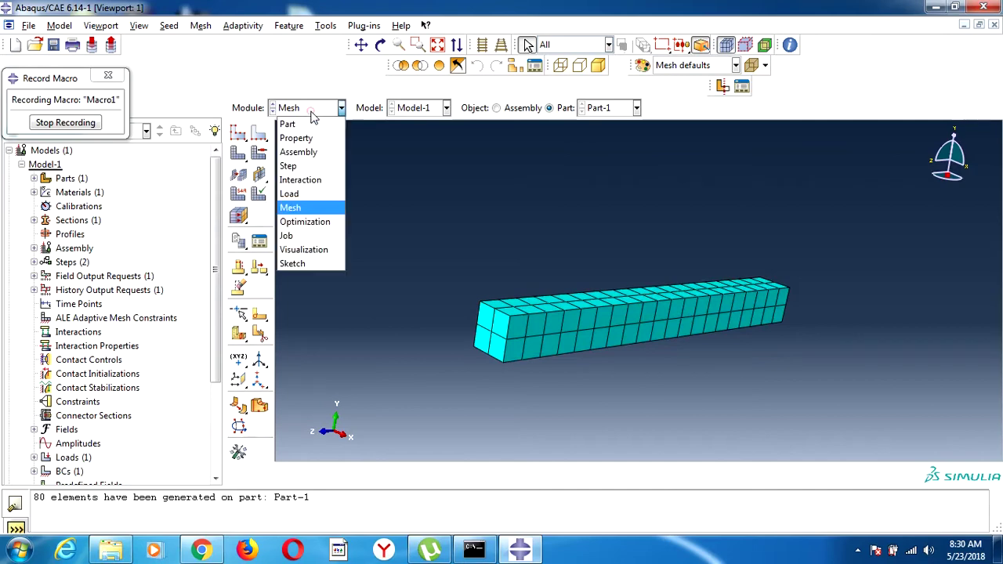
{"action": "left_click", "coordinate": [296, 231]}
{"action": "left_click", "coordinate": [258, 114]}
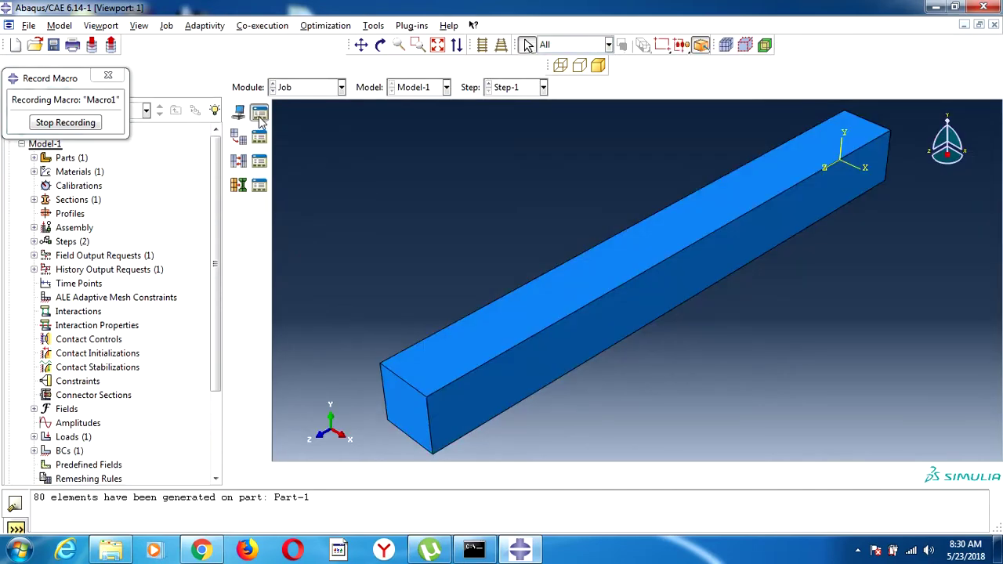
{"action": "left_click", "coordinate": [38, 424]}
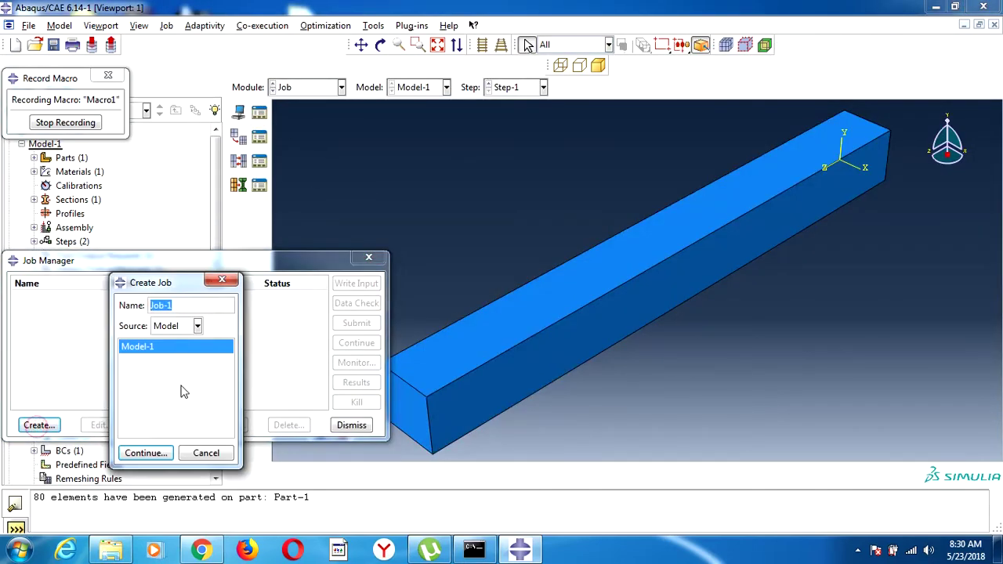
{"action": "left_click", "coordinate": [147, 445]}
{"action": "left_click", "coordinate": [85, 435]}
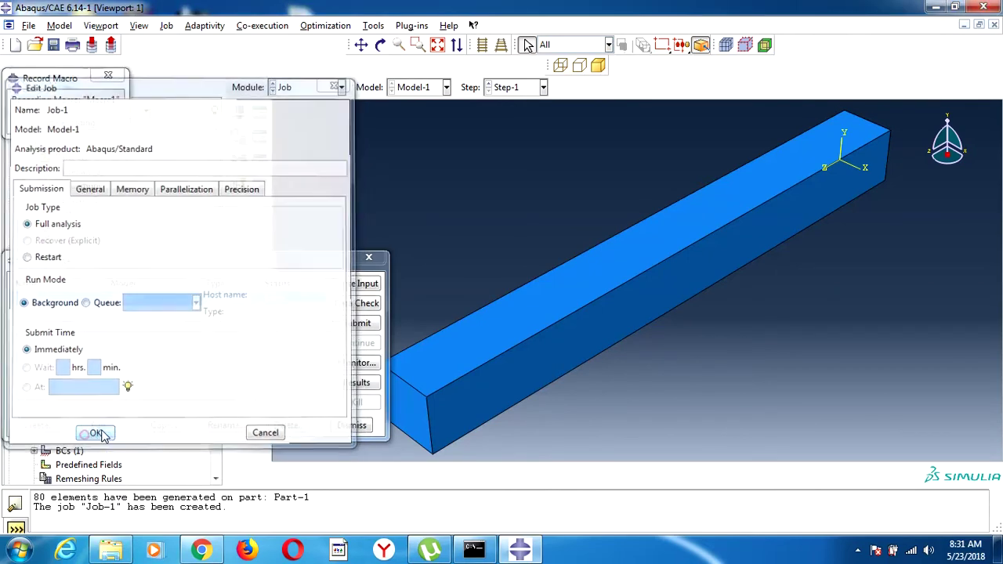